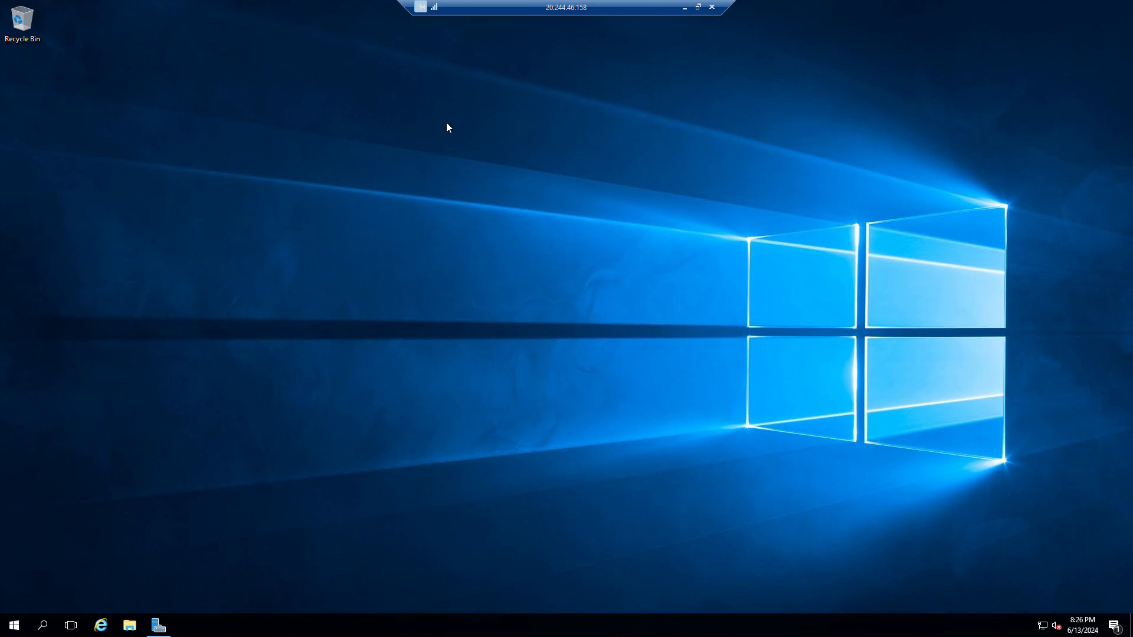
Launch Active Directory Users and Computers from Server Manager's Tools menu.
left_click(159, 625)
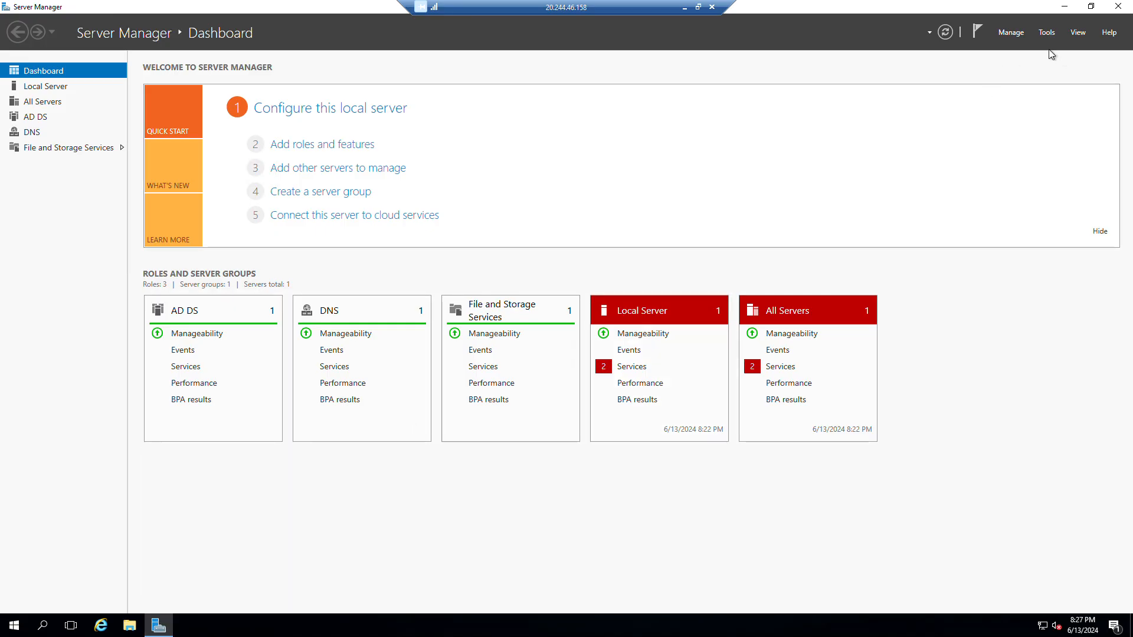
left_click(1047, 34)
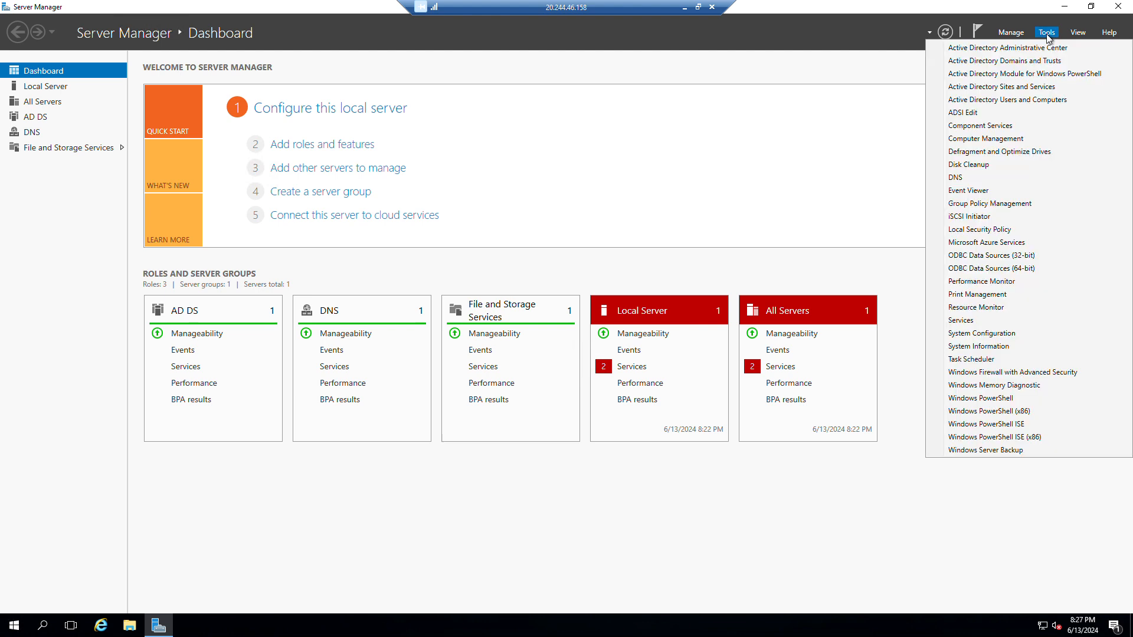
left_click(999, 101)
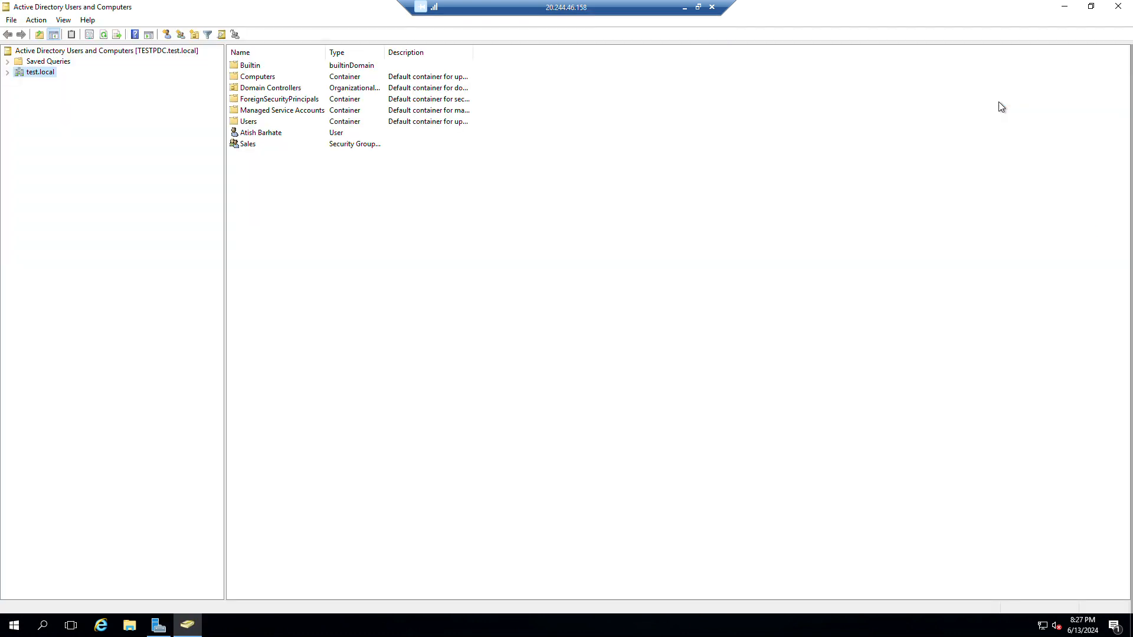
Create an organizational unit named Asia directly under test.local.
left_click(8, 72)
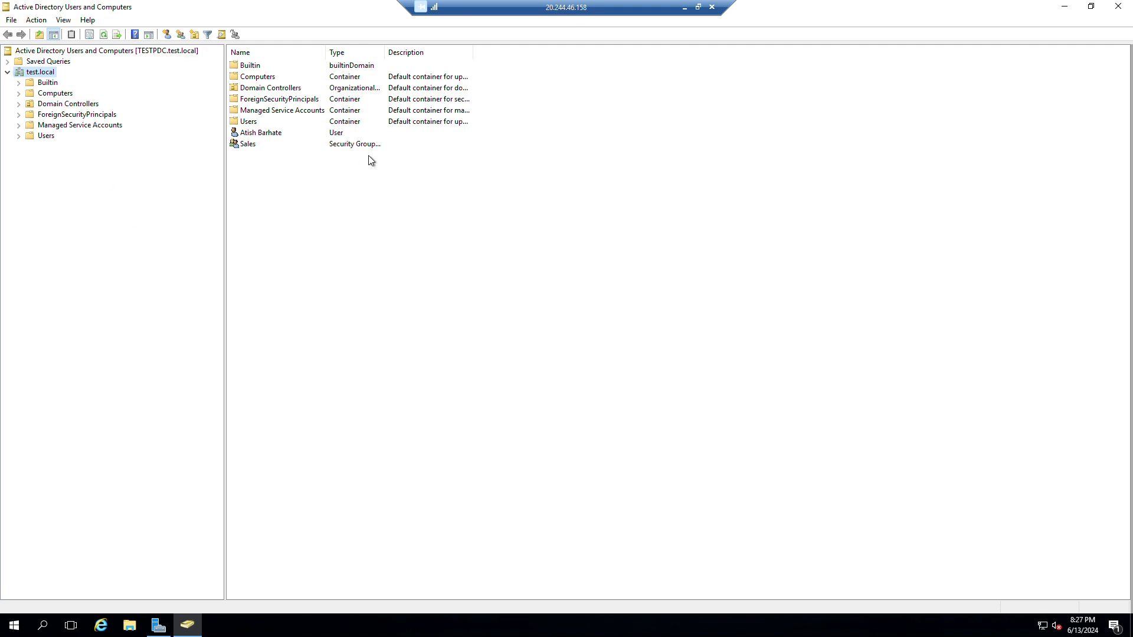
right_click(354, 226)
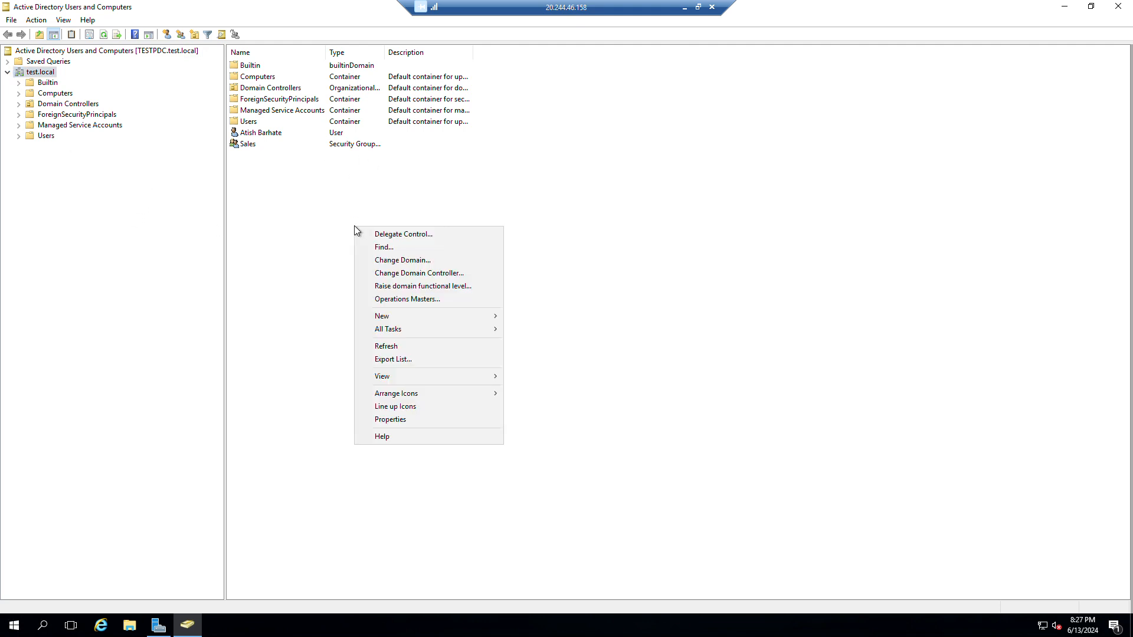
mouse_move(466, 316)
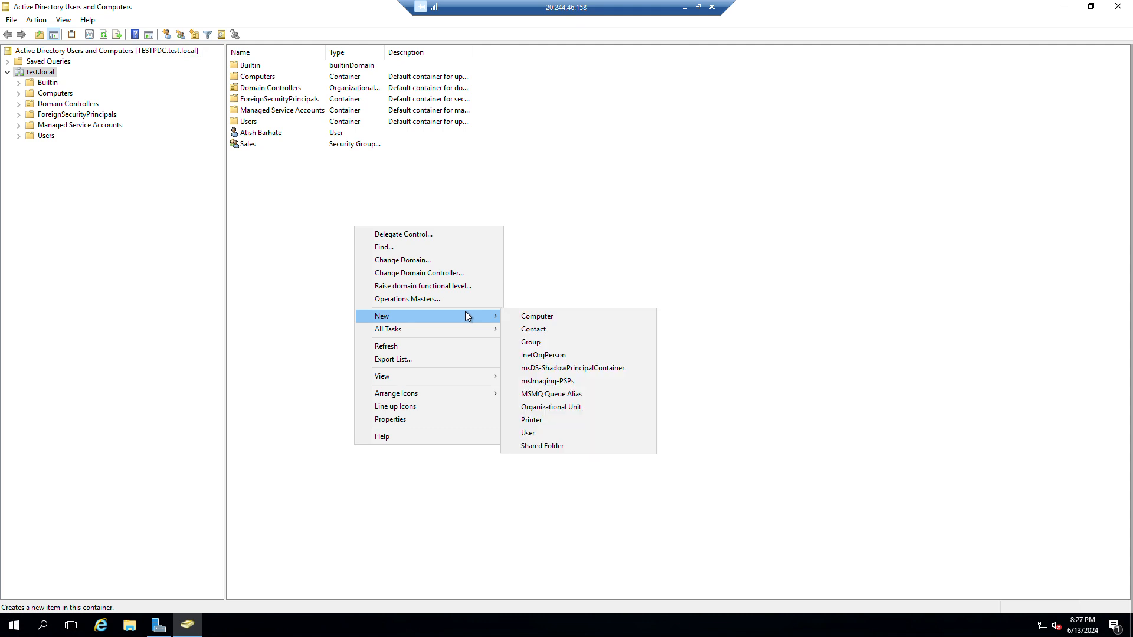
left_click(595, 415)
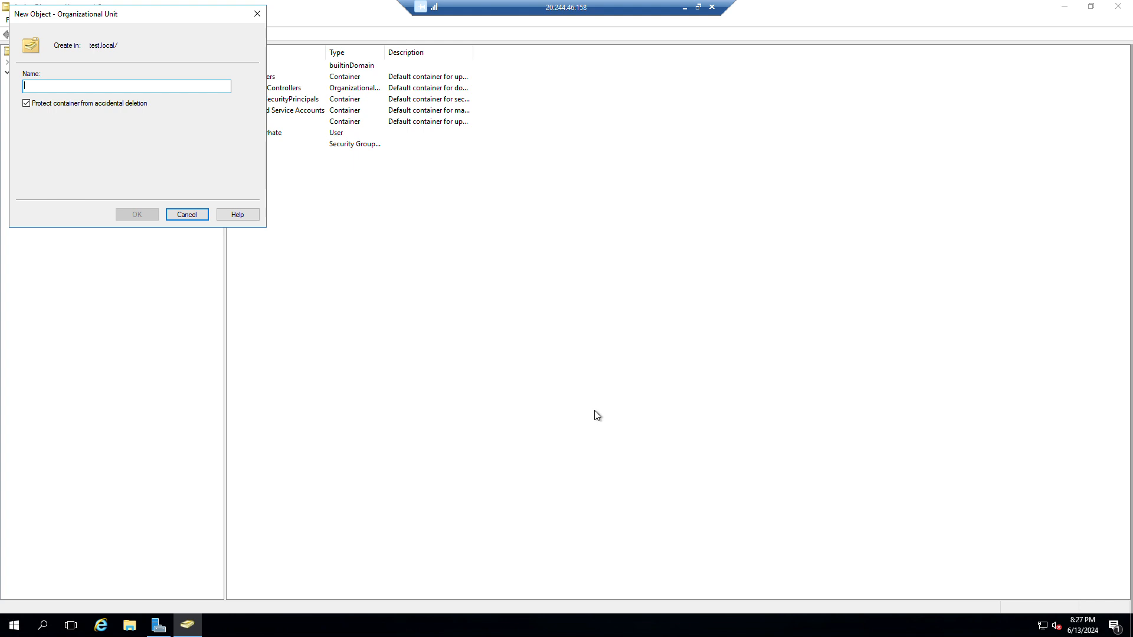
type("Asia")
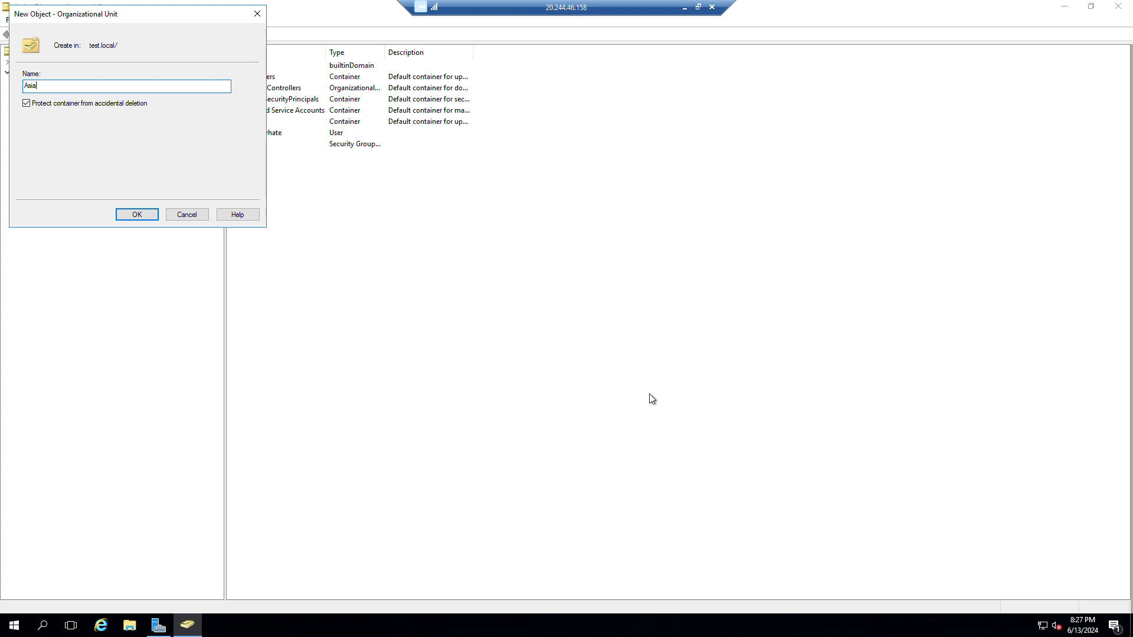
left_click(139, 217)
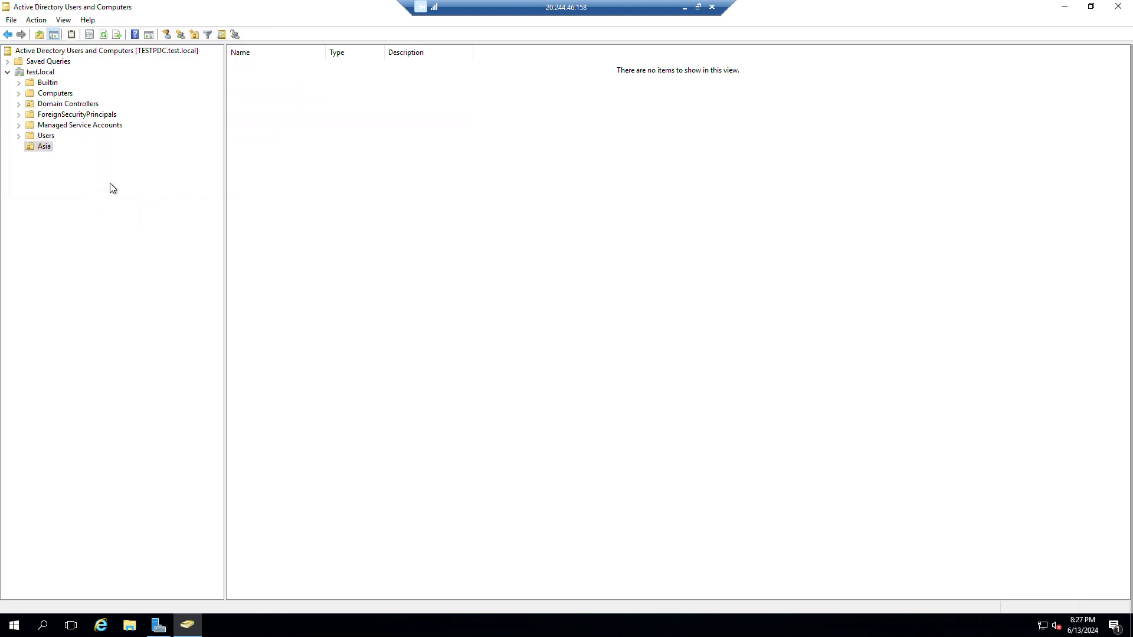
Create a US organizational unit nested inside Asia.
right_click(419, 158)
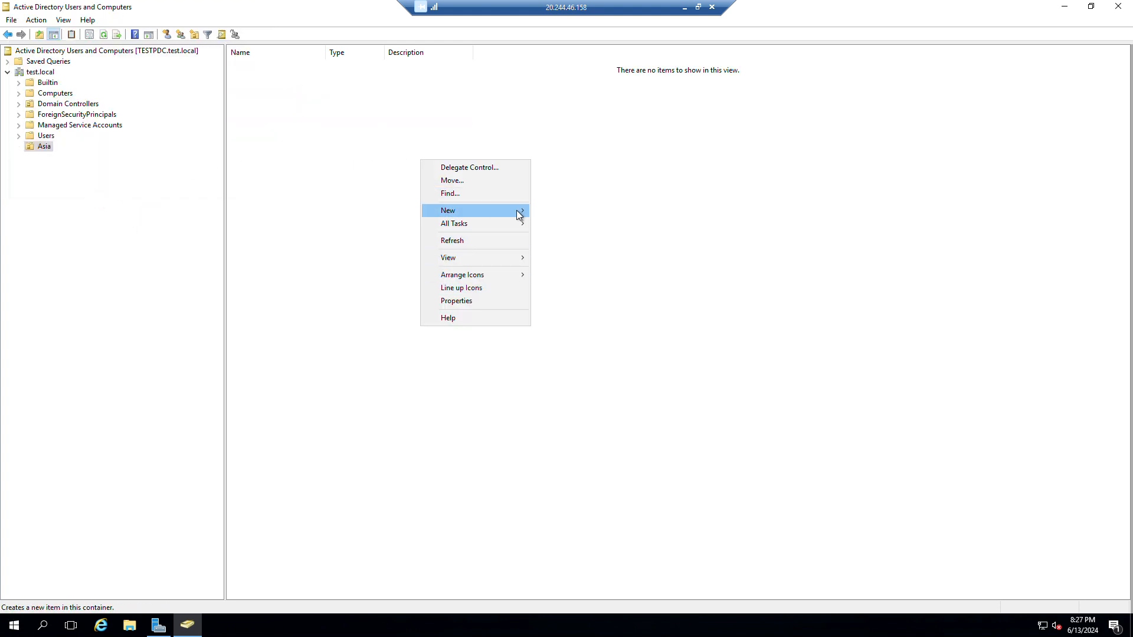
mouse_move(519, 214)
left_click(598, 302)
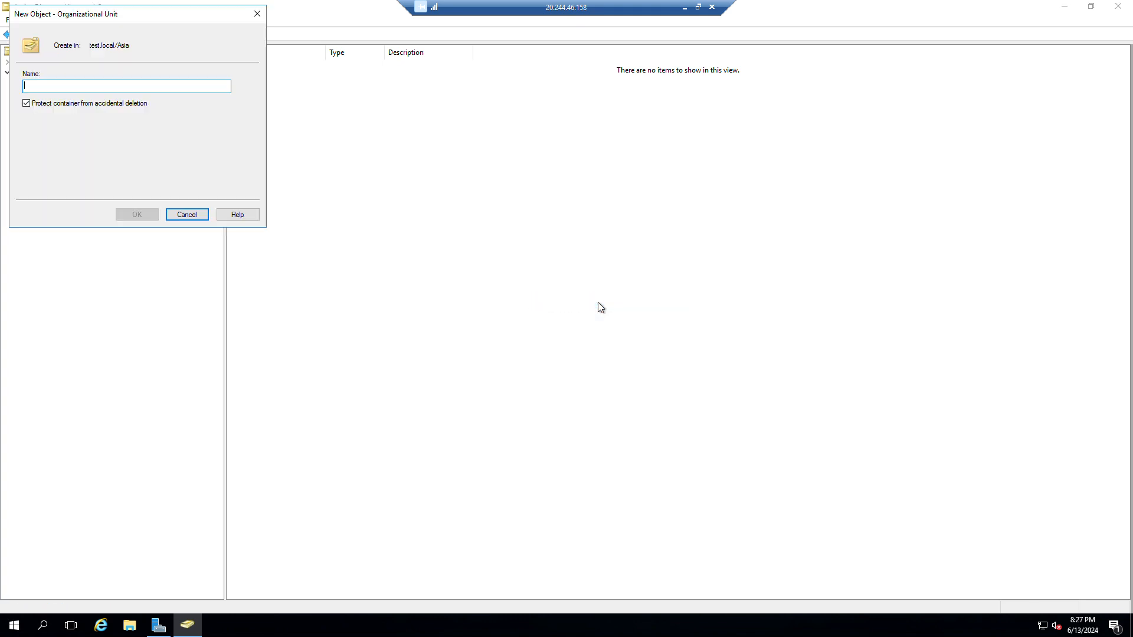
type("US")
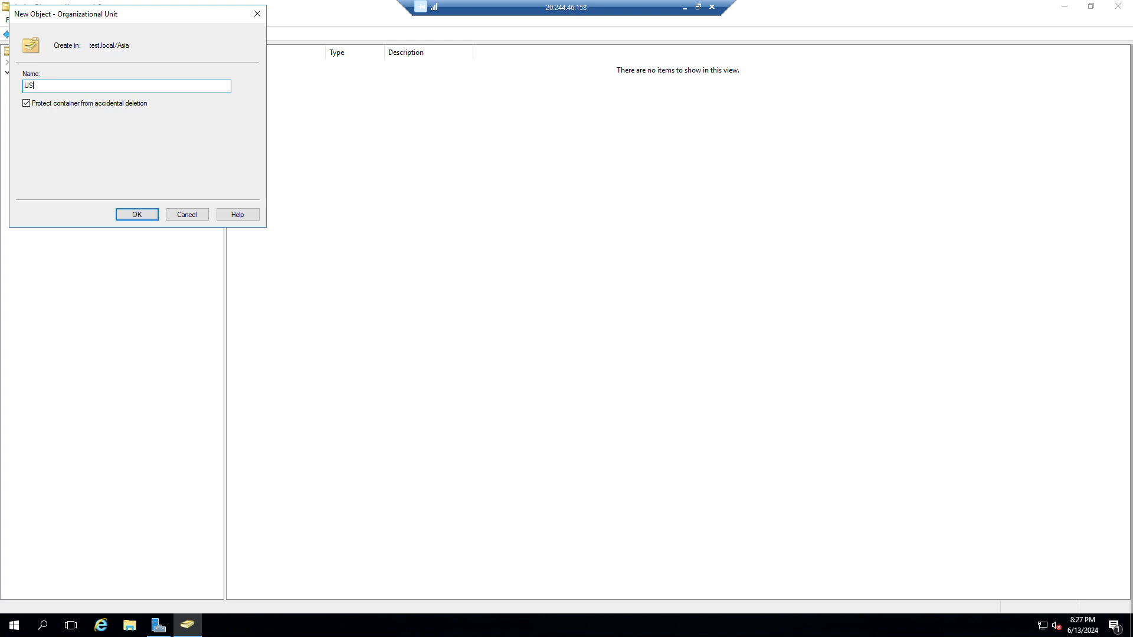
left_click(137, 214)
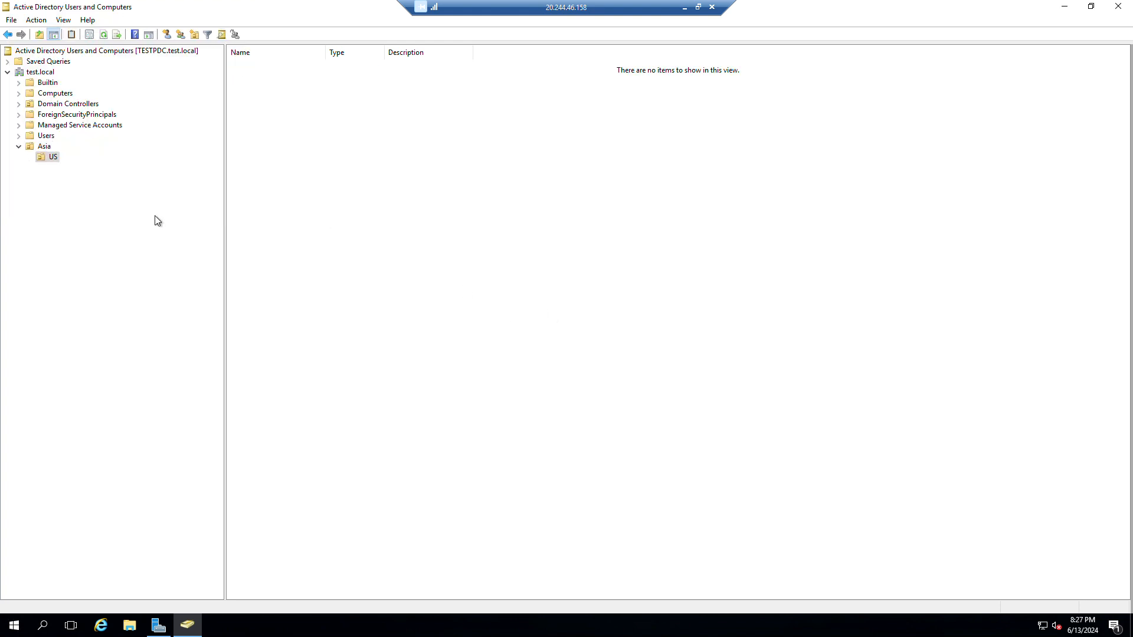
Try deleting the US unit and acknowledge the insufficient privileges error.
right_click(58, 162)
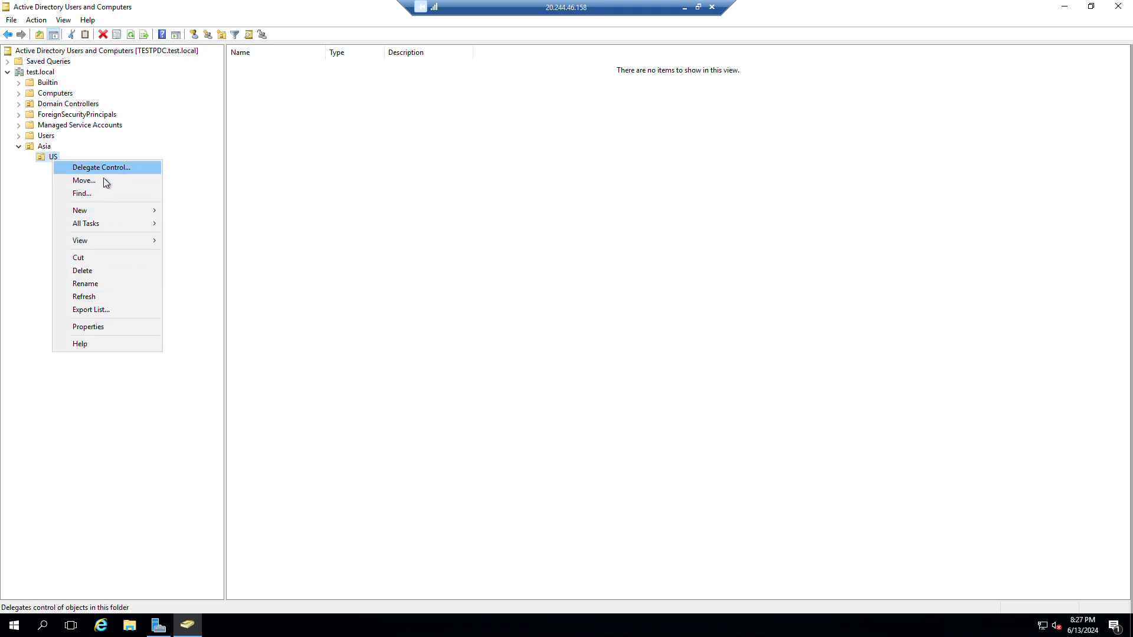
left_click(96, 271)
left_click(605, 360)
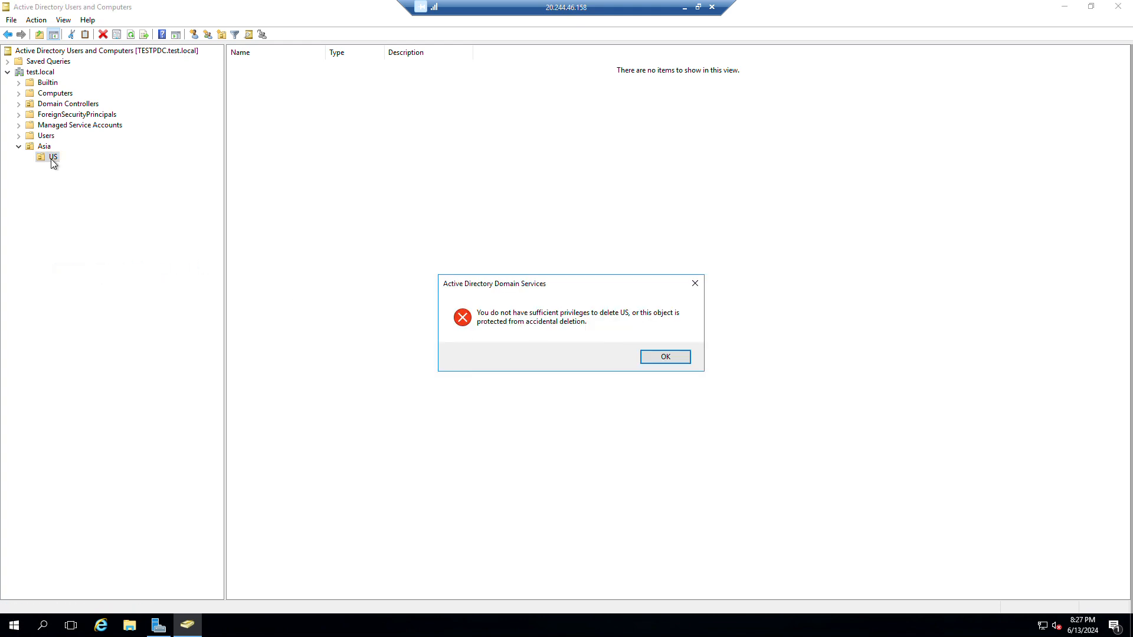
left_click(683, 360)
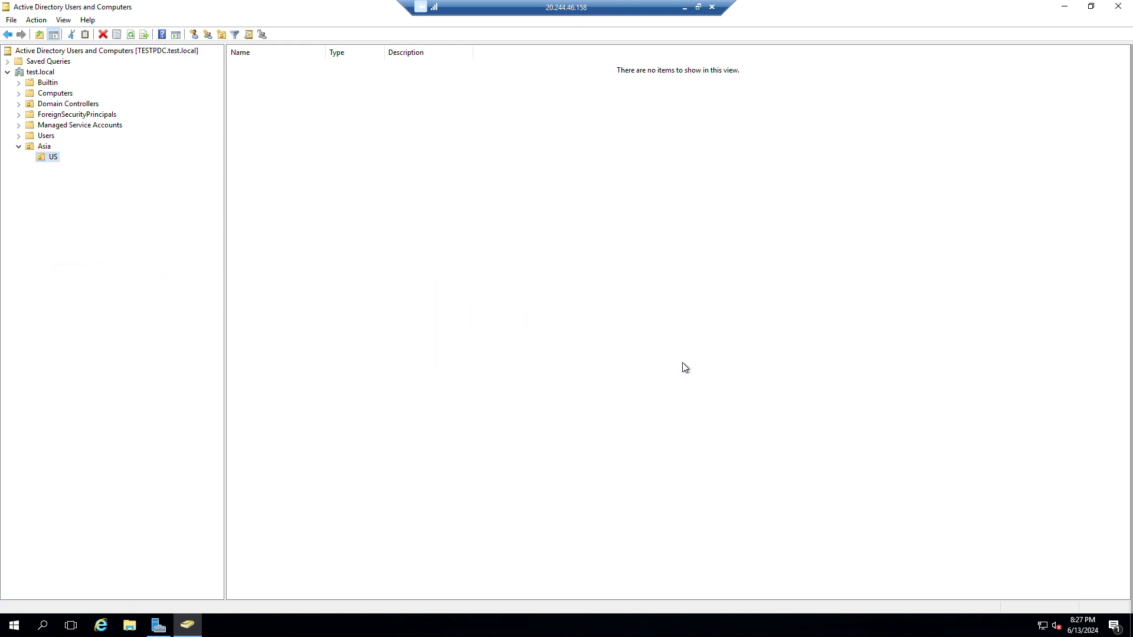
Try moving US to the domain root, dismiss Access denied, and return to test.local.
right_click(52, 156)
left_click(97, 179)
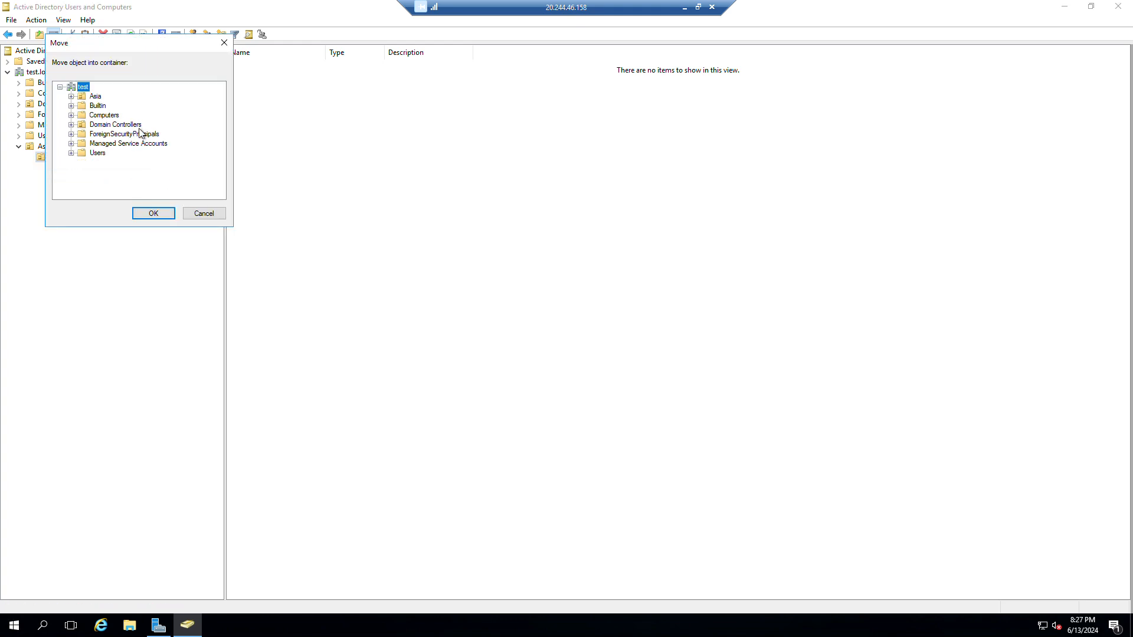
left_click(153, 214)
left_click(626, 357)
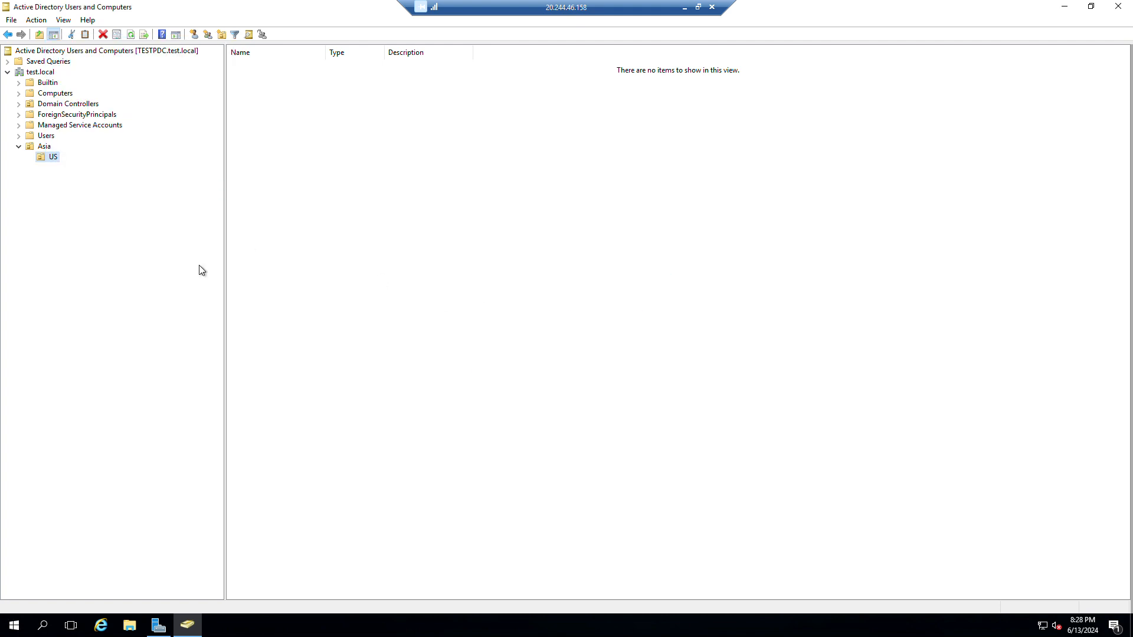
left_click(18, 147)
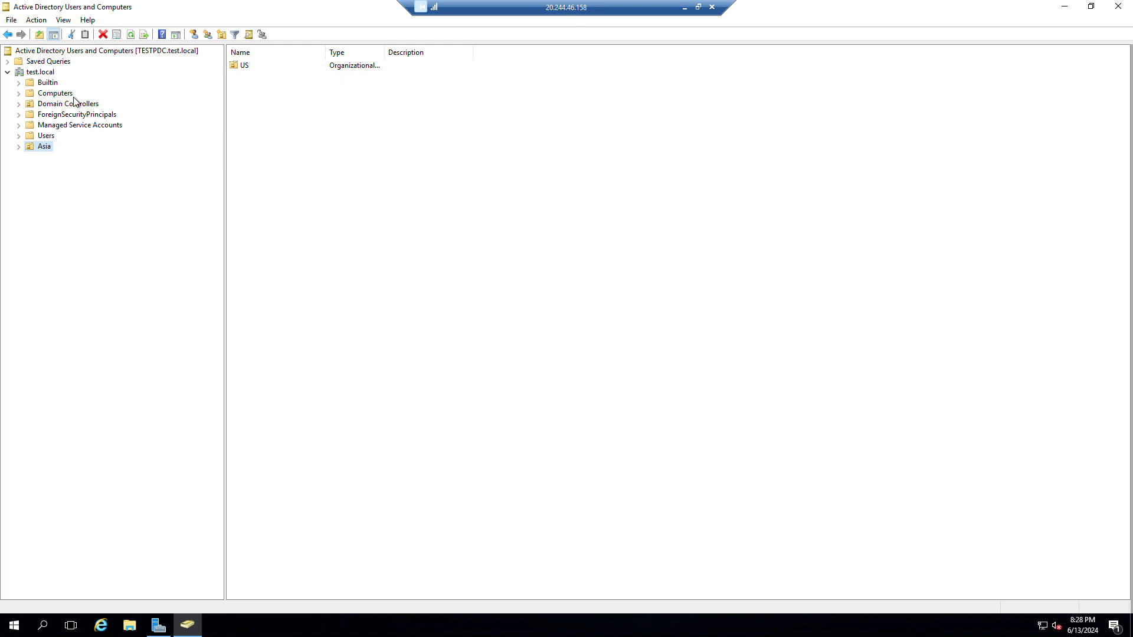
left_click(39, 73)
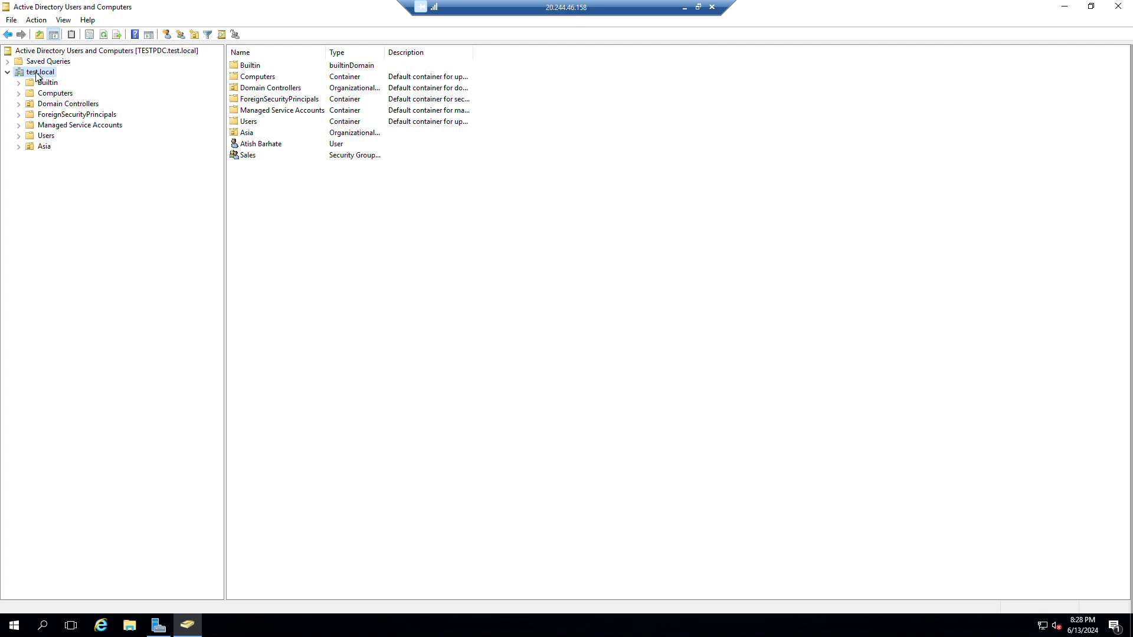
Create a top-level organizational unit named USA under test.local.
right_click(383, 269)
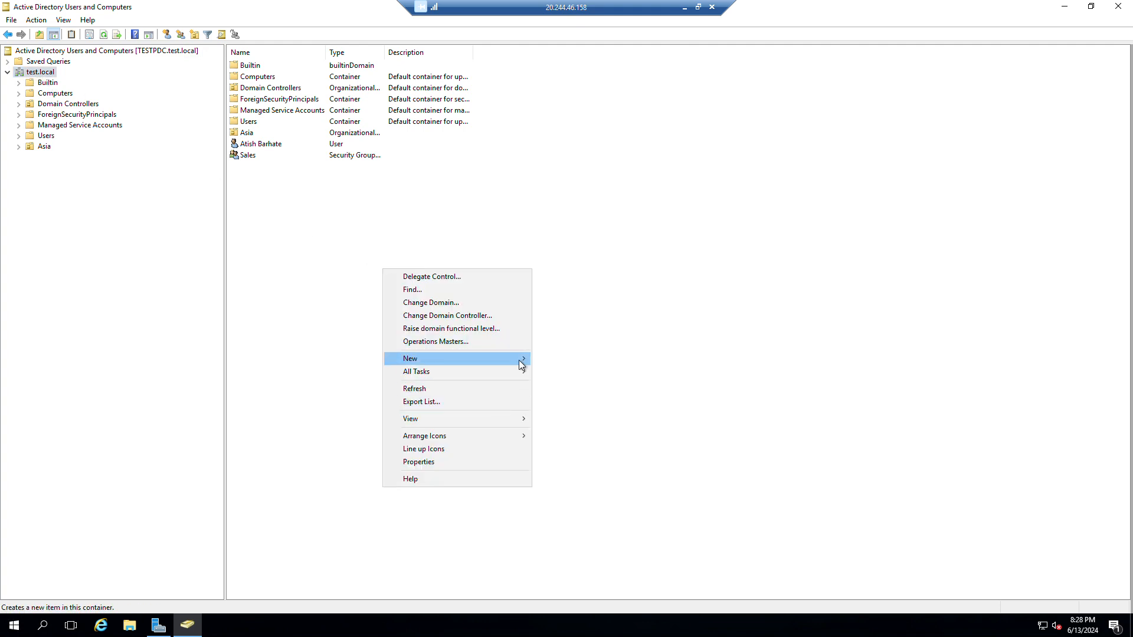
mouse_move(519, 360)
left_click(603, 452)
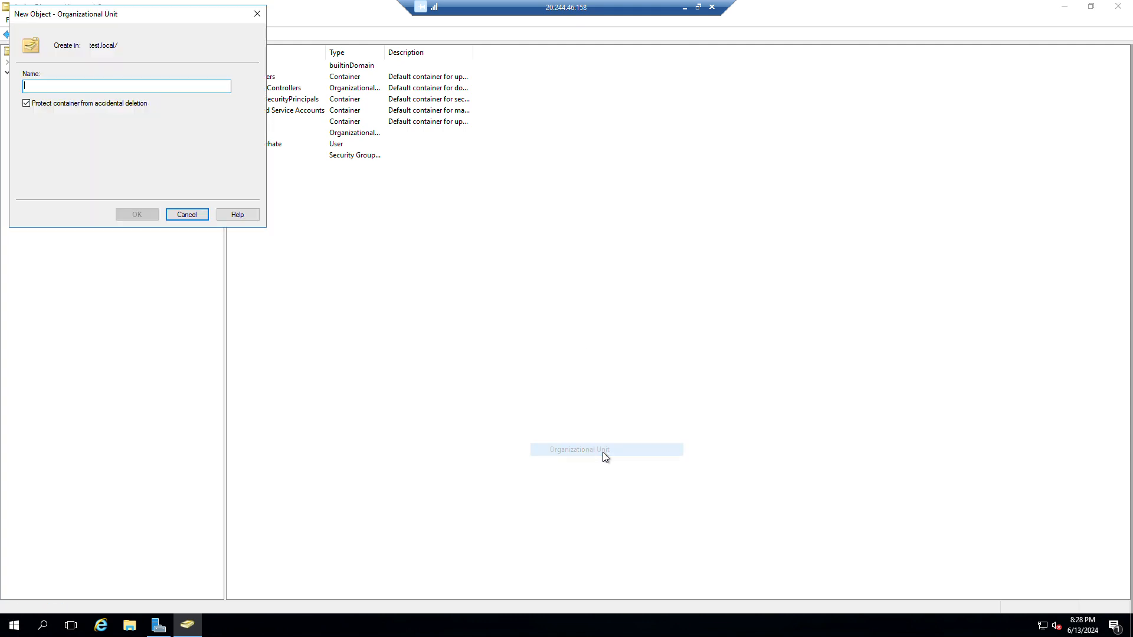
left_click_drag(175, 24, 458, 171)
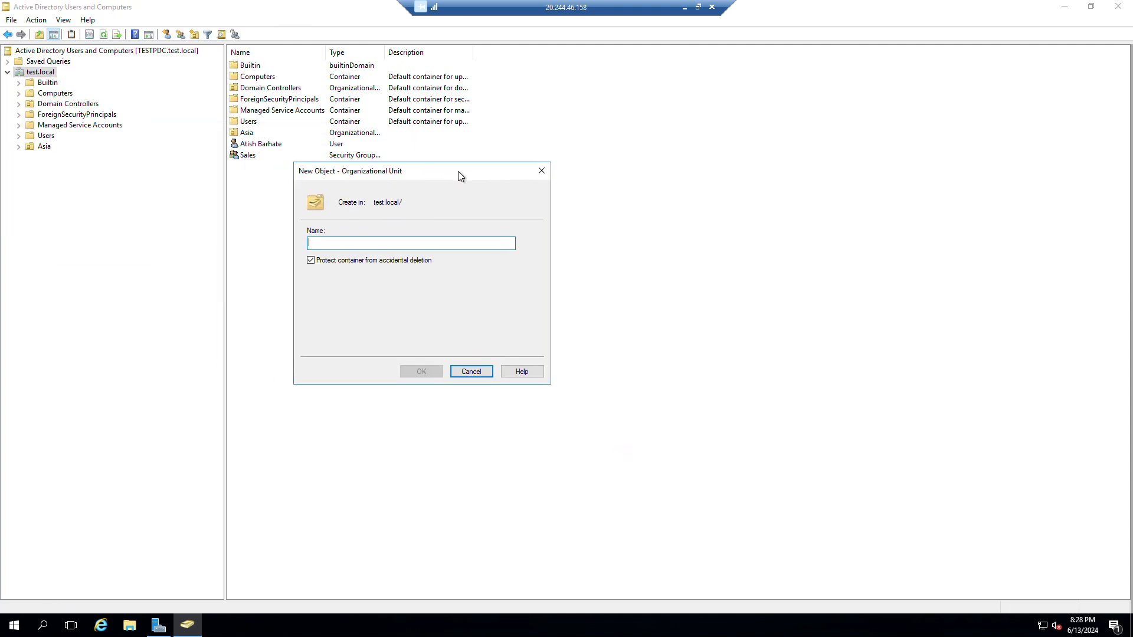
type("USA")
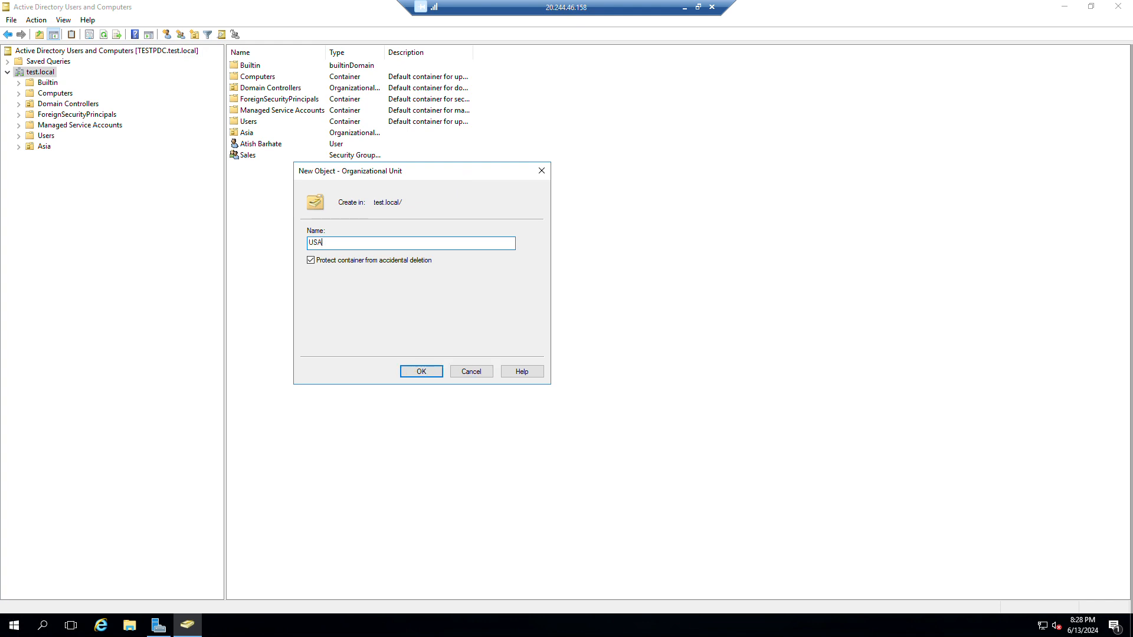
left_click(421, 373)
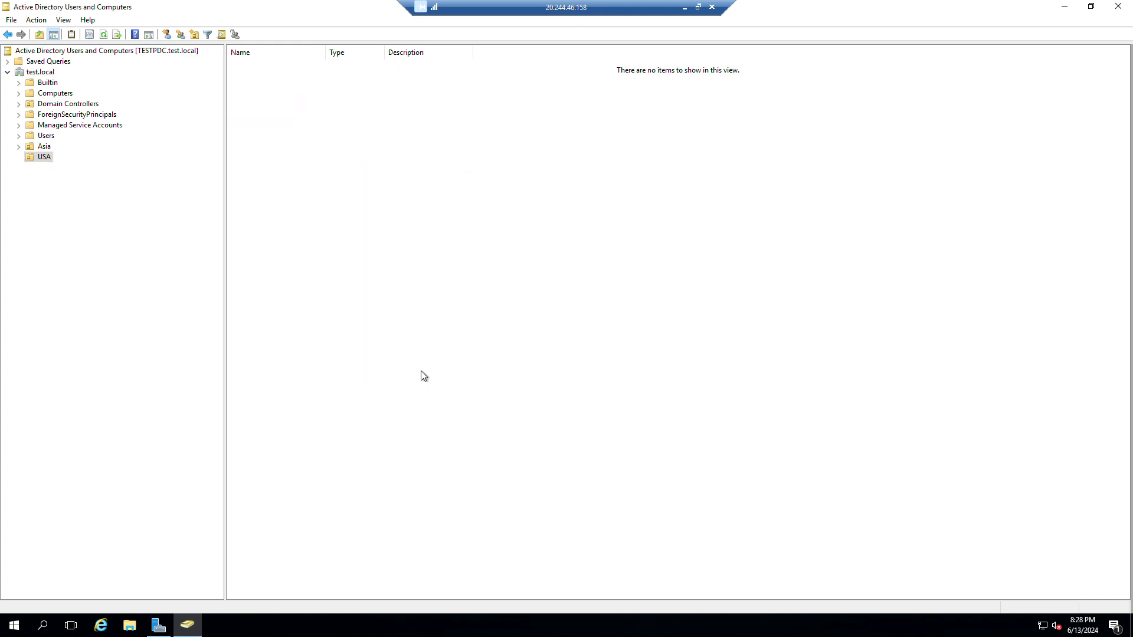
left_click(39, 72)
Create another organizational unit named Canada under test.local.
left_click(196, 35)
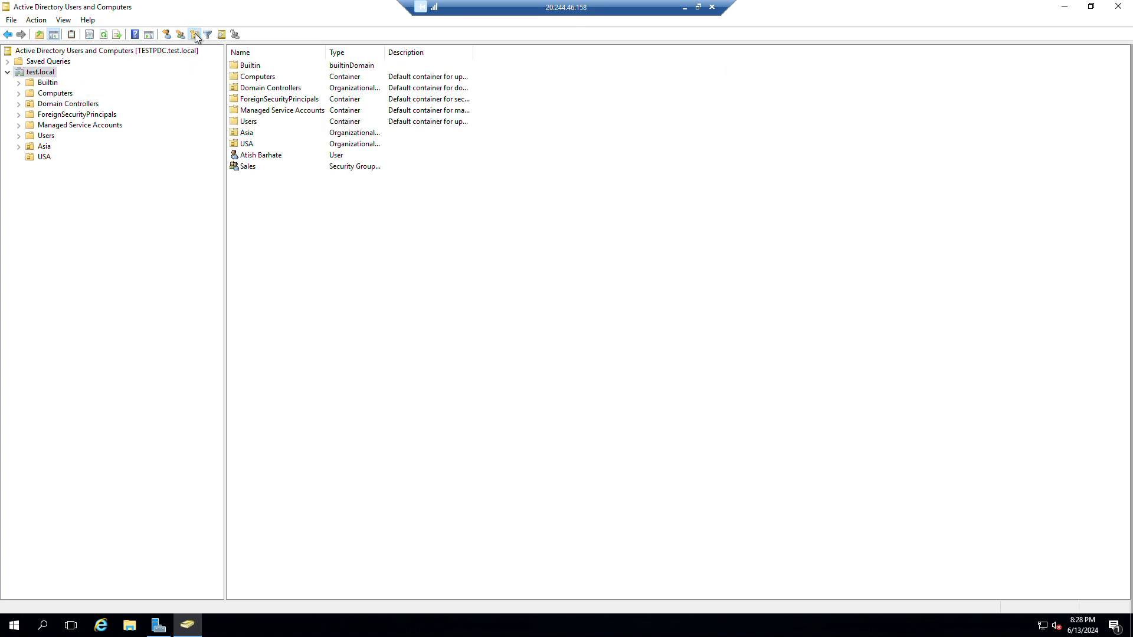
left_click_drag(177, 17, 558, 189)
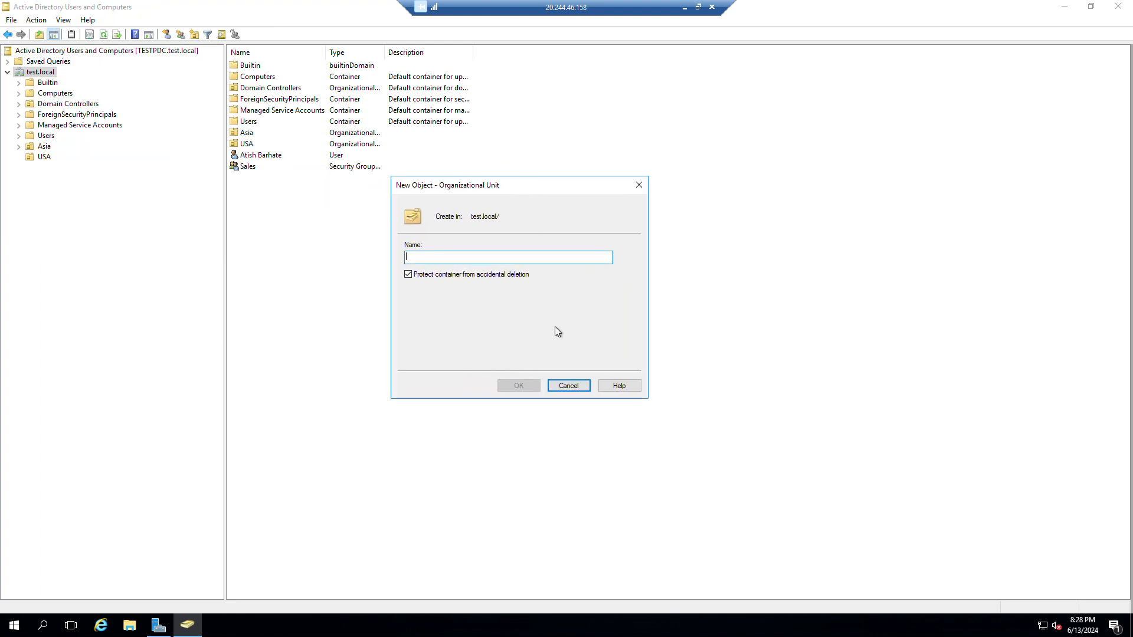
type("China")
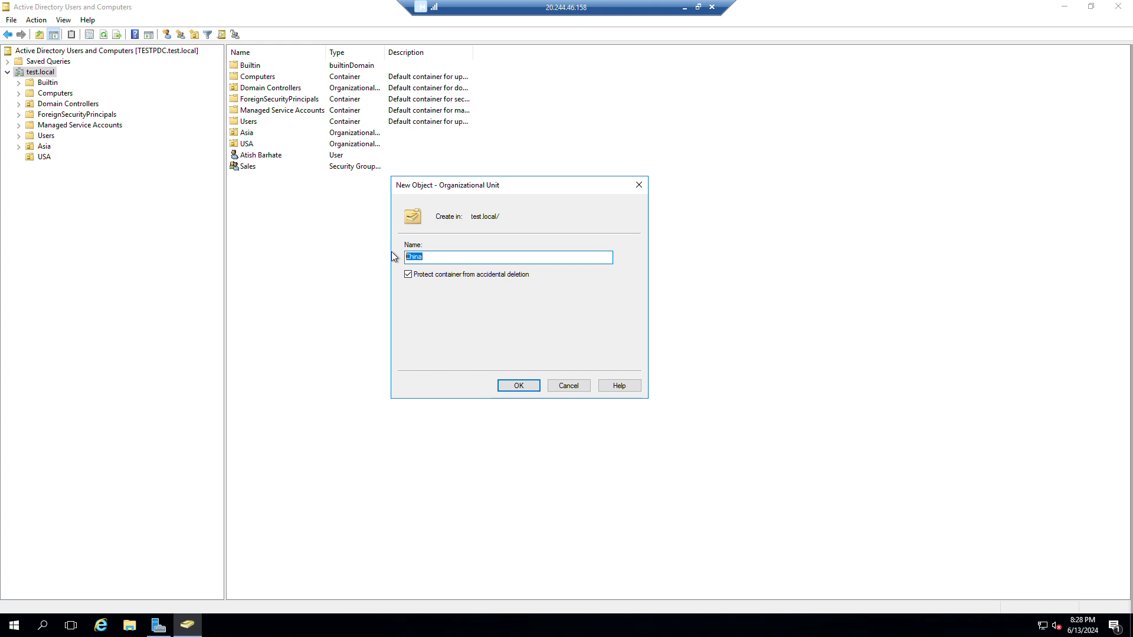
key("BackSpace")
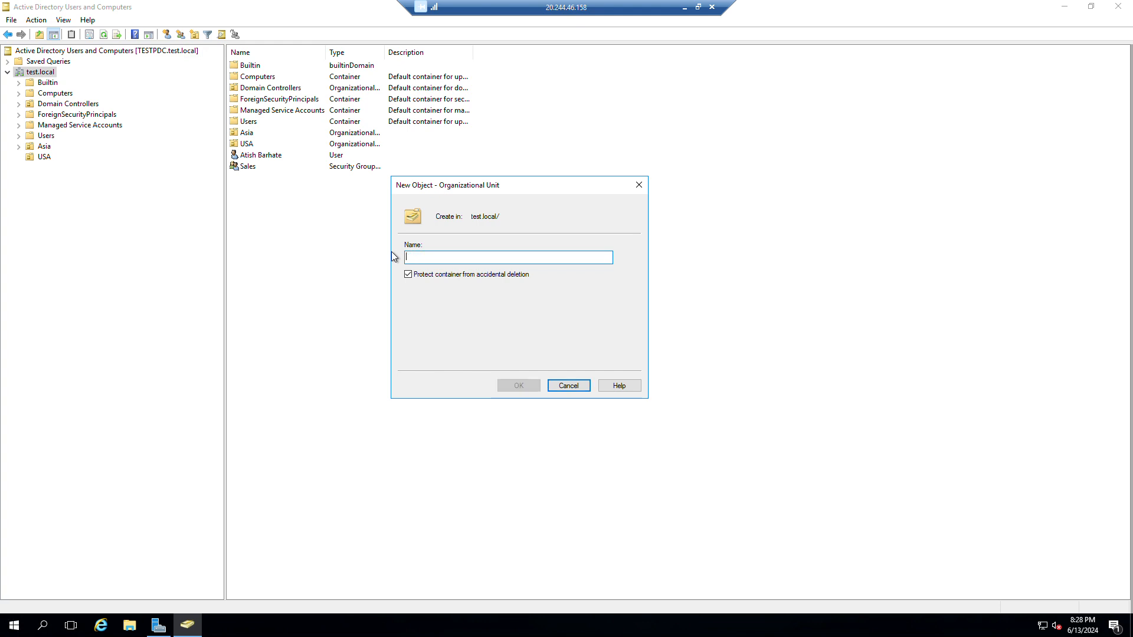
type("R")
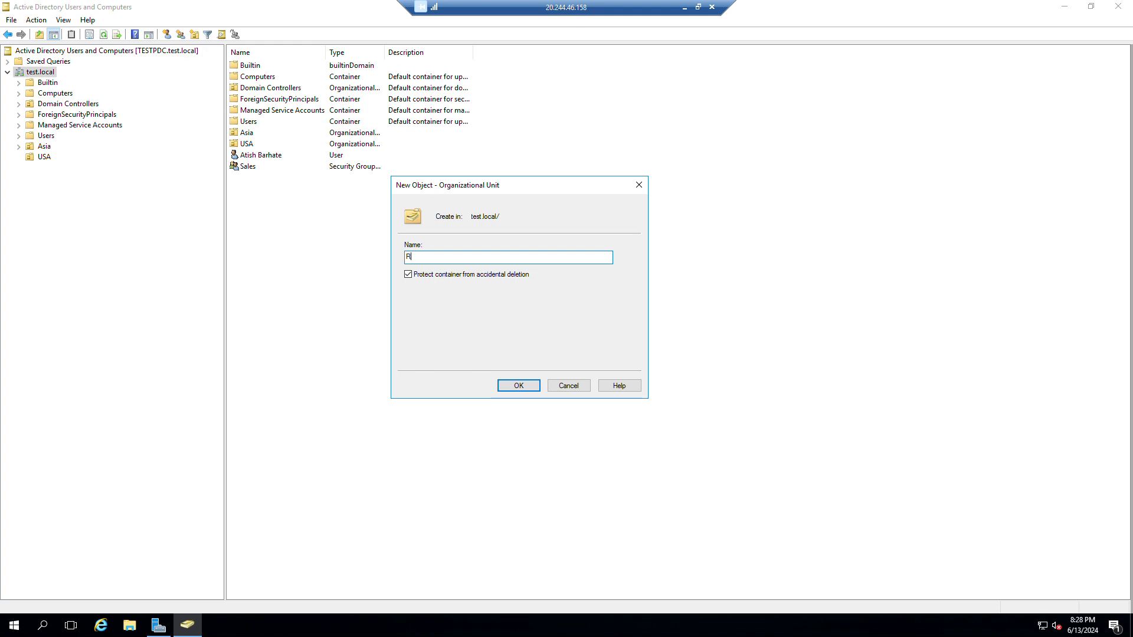
key("BackSpace")
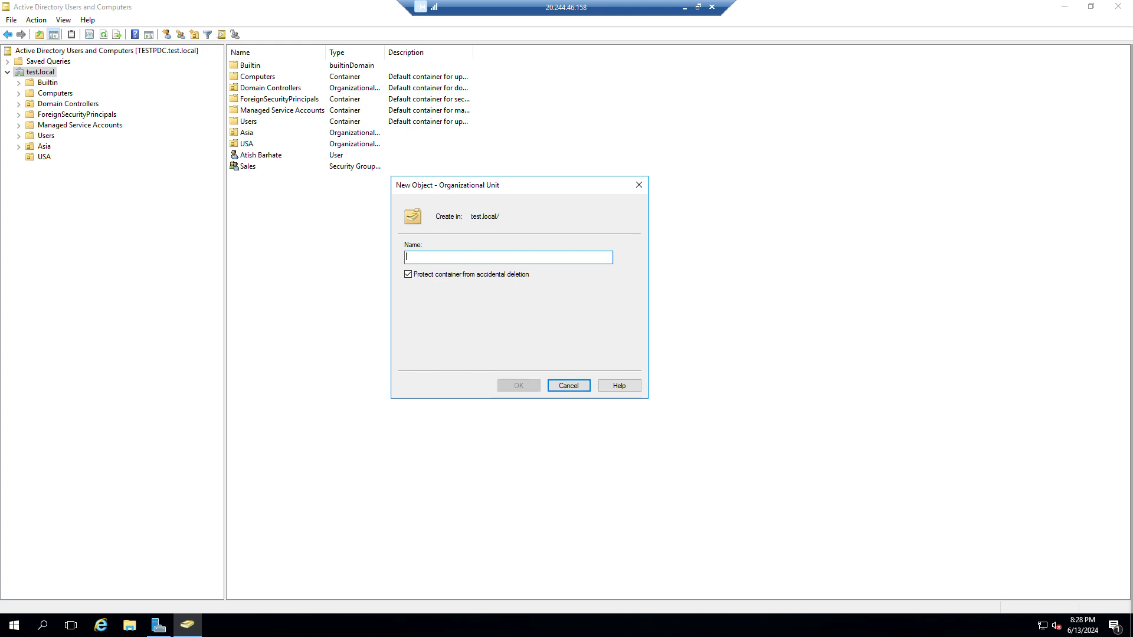
type("E")
key("BackSpace")
type("Canada")
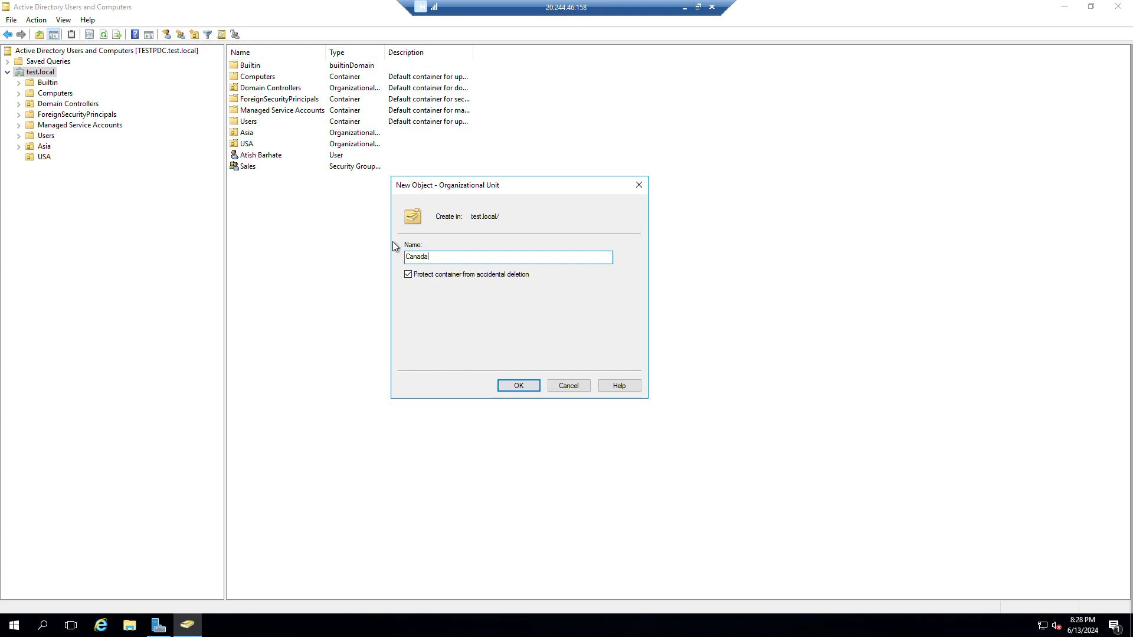
left_click(519, 385)
Browse the Asia, USA and Canada OUs, ending with Asia's contents listed.
left_click(46, 146)
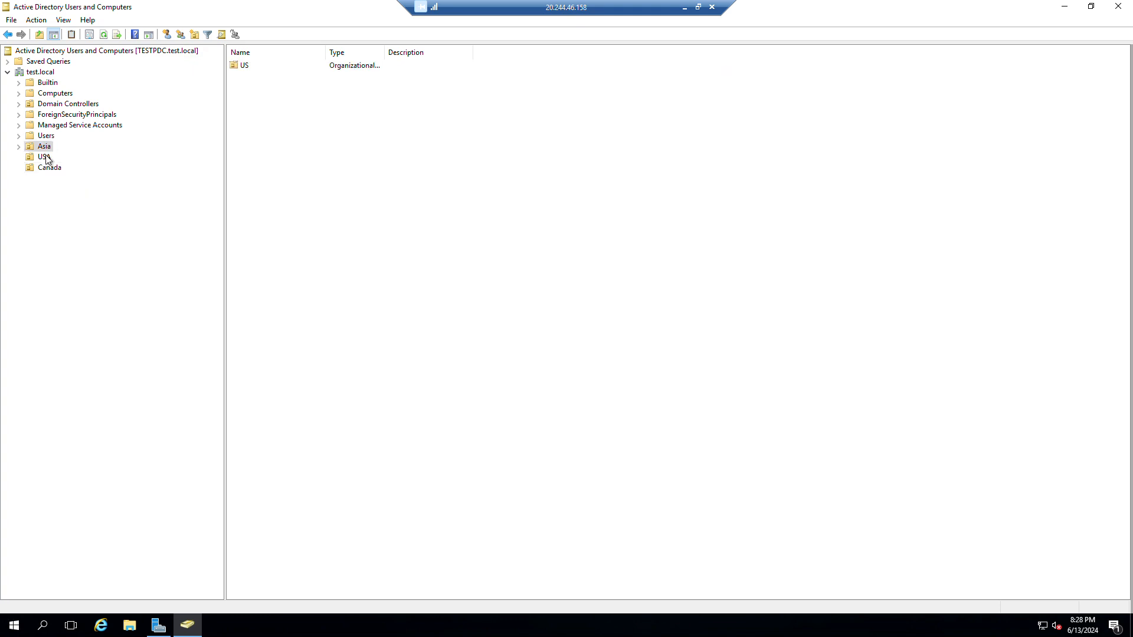
left_click(44, 157)
left_click(50, 168)
left_click(46, 146)
left_click(48, 156)
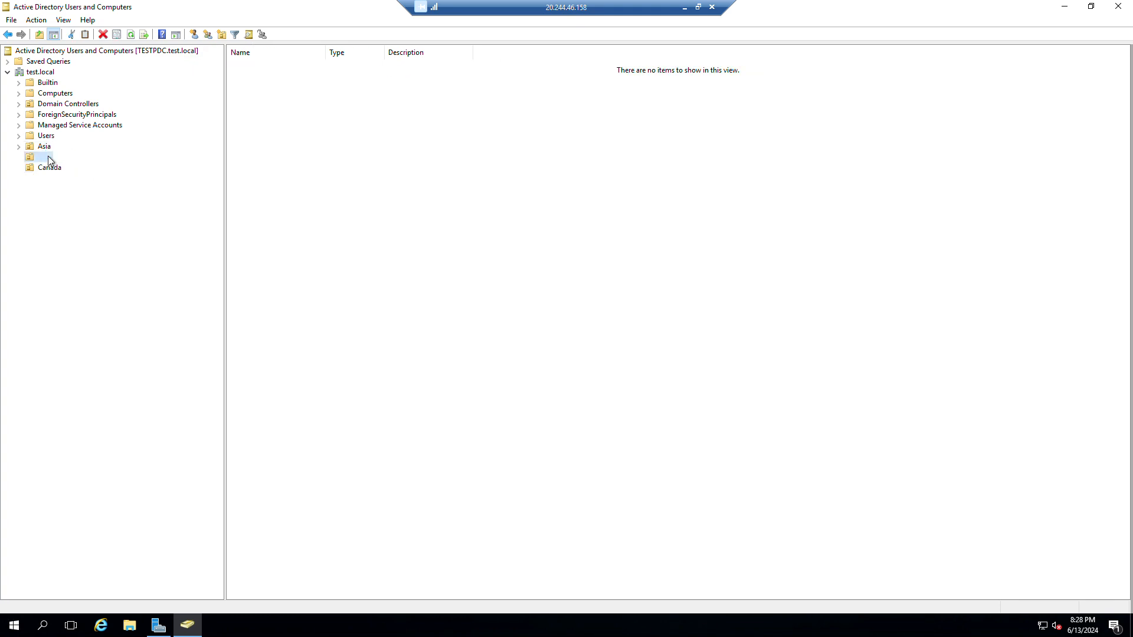
left_click(51, 168)
double_click(46, 146)
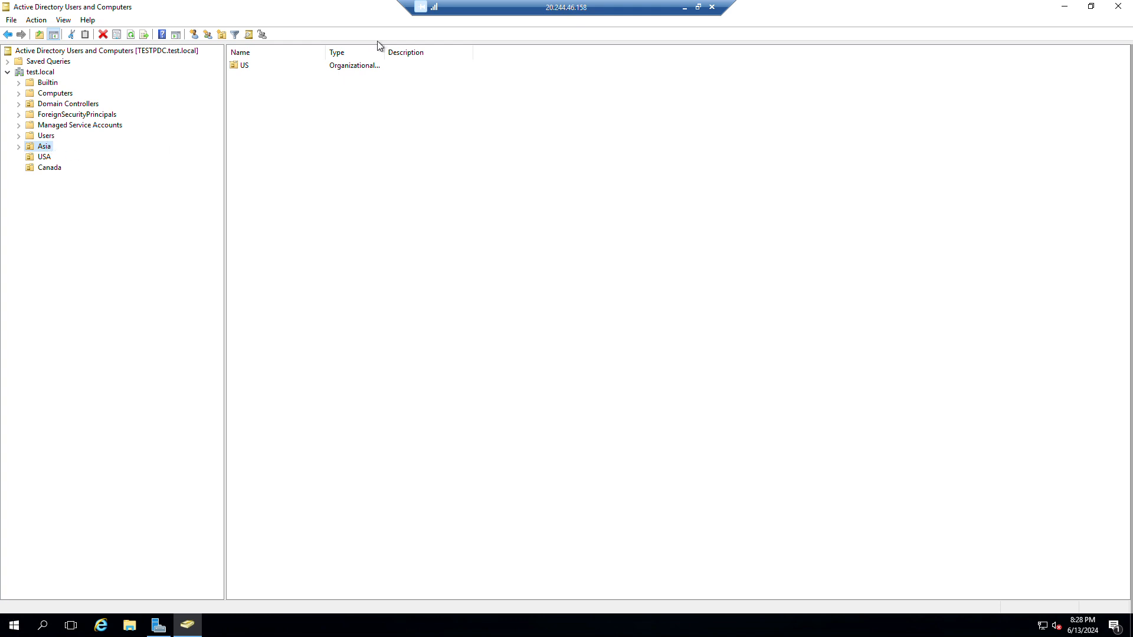
Create a global security group named IT in the Asia OU.
left_click(208, 34)
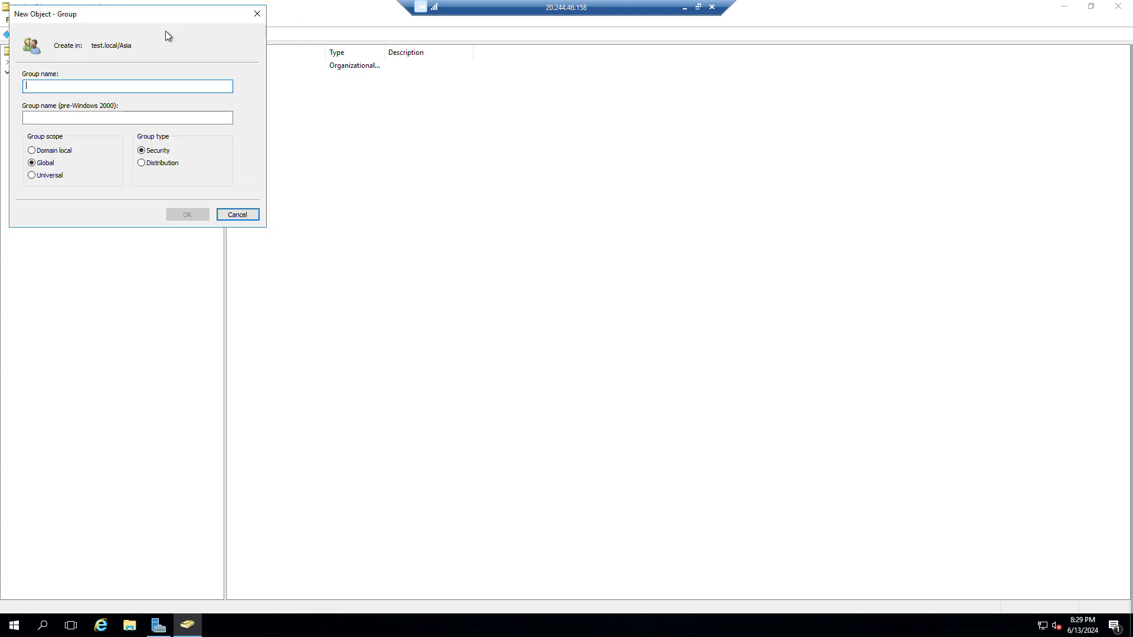
left_click_drag(163, 17, 528, 157)
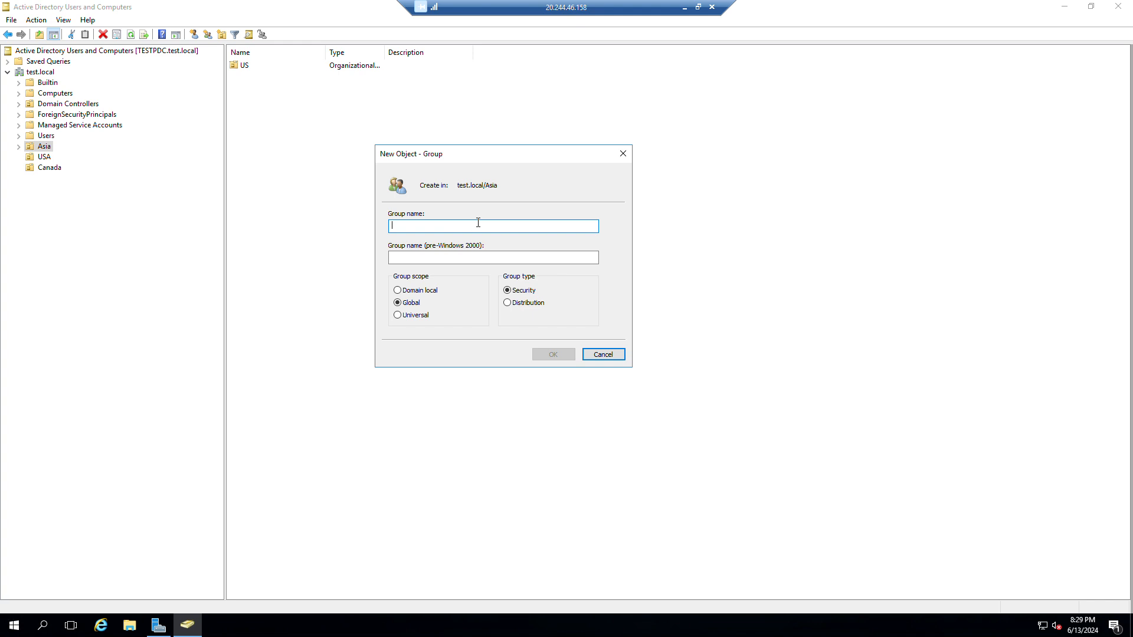
type("S")
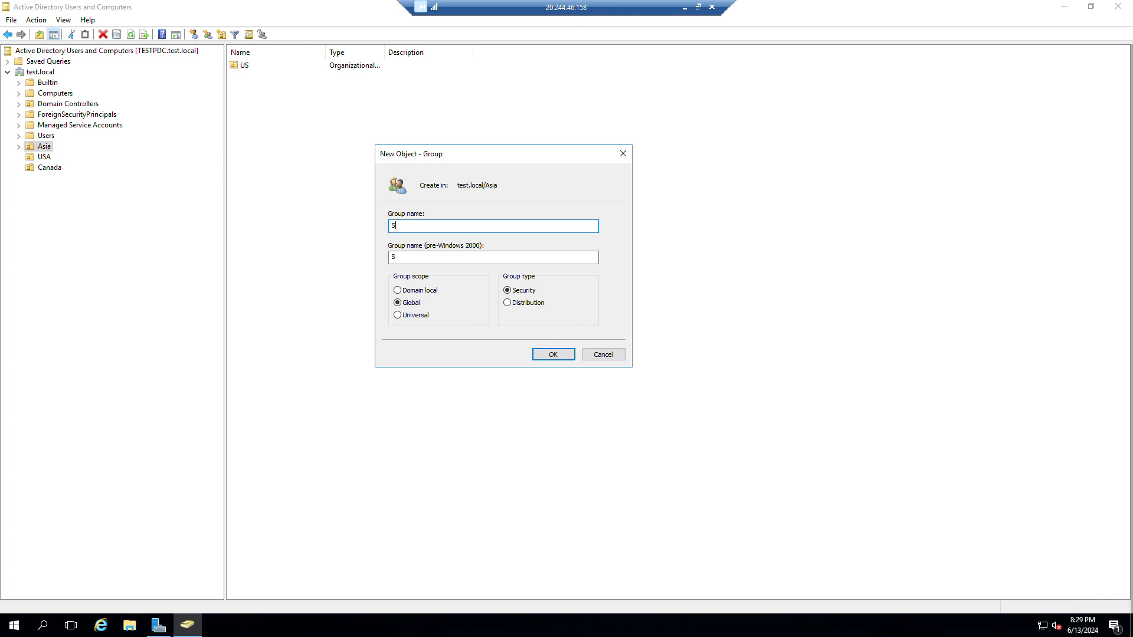
type("ales")
left_click_drag(455, 226, 369, 224)
type("IT")
left_click(424, 290)
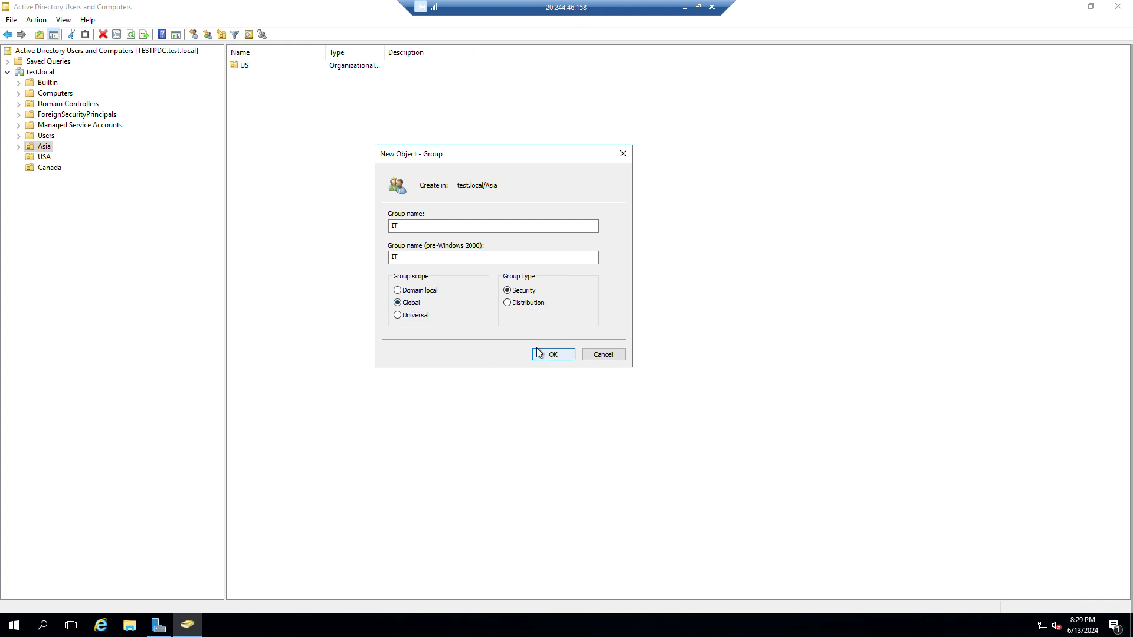
left_click(553, 357)
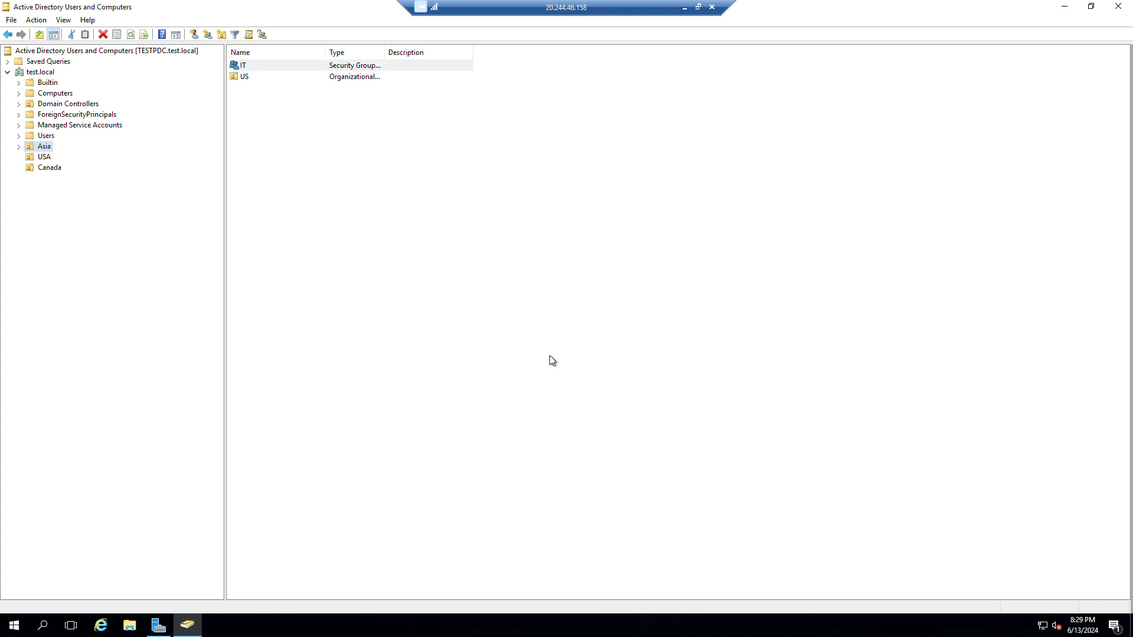
Create a group named MIS in the Asia OU.
right_click(275, 138)
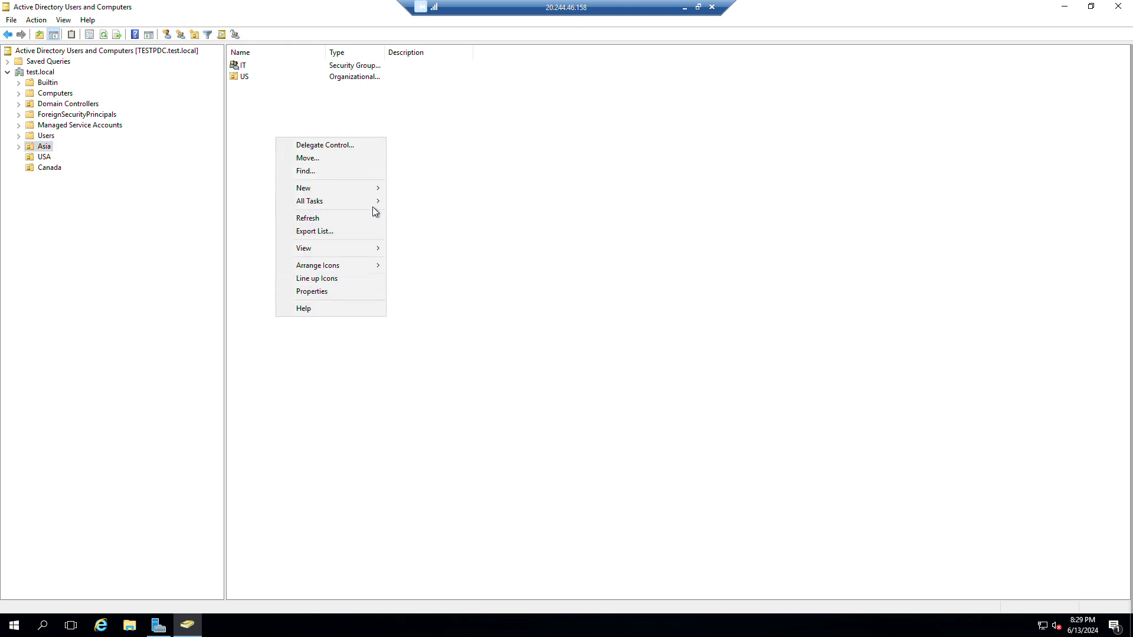
mouse_move(373, 186)
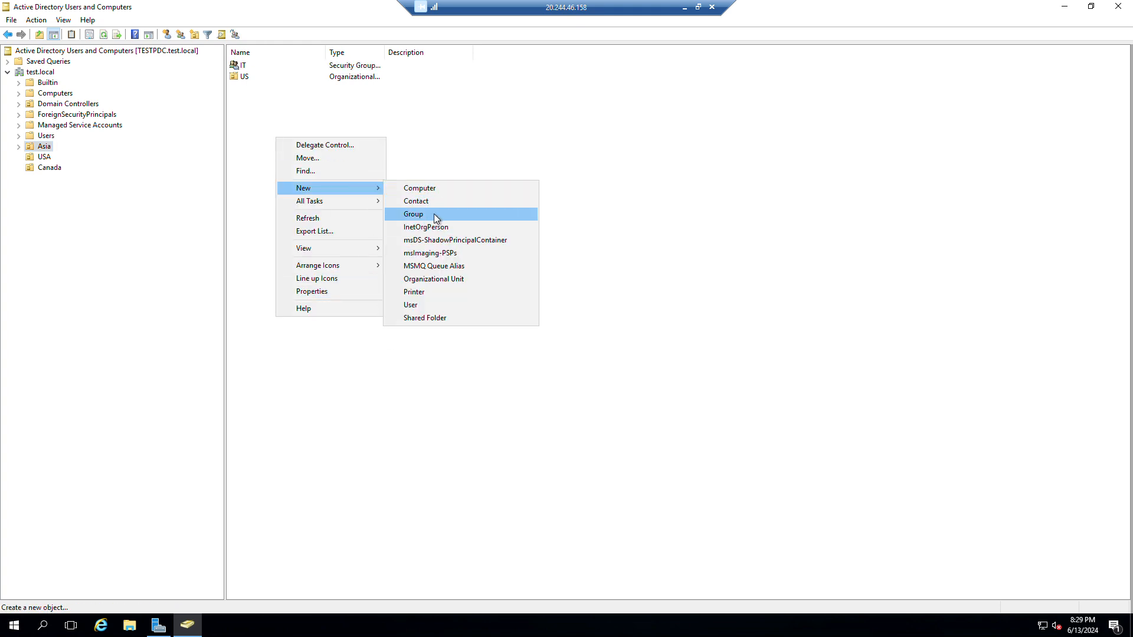
left_click(436, 219)
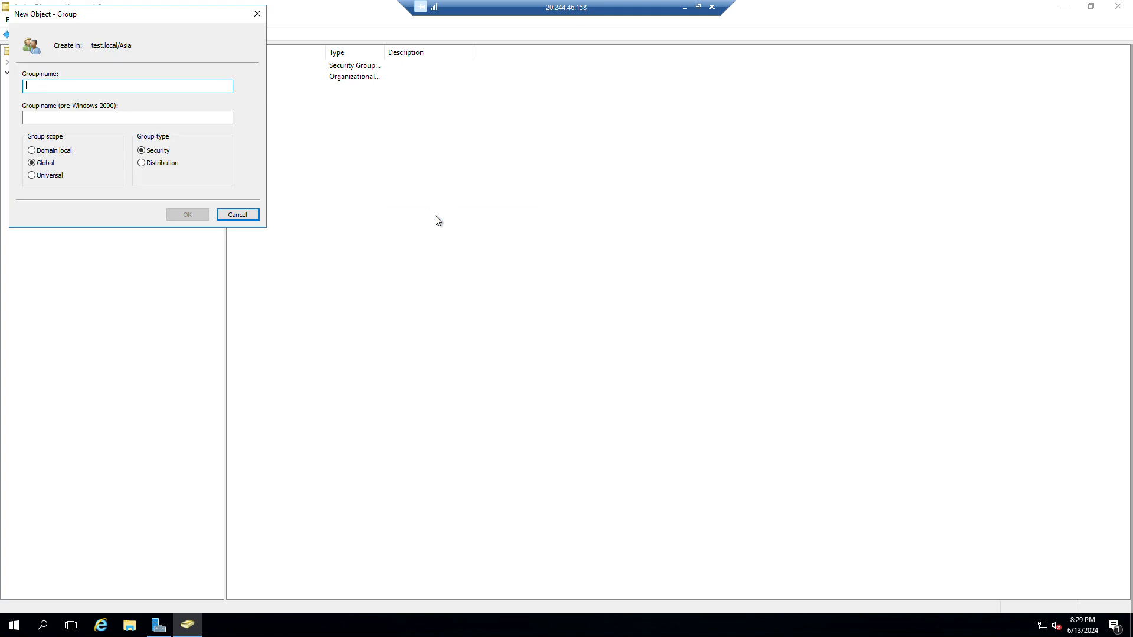
type("MIS")
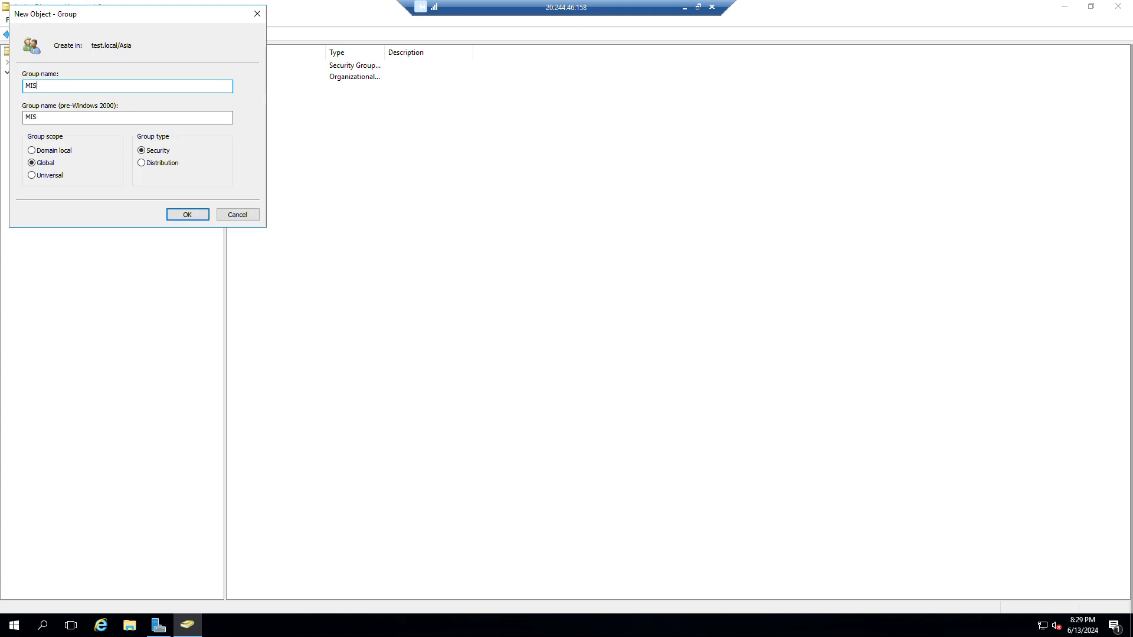
left_click(192, 214)
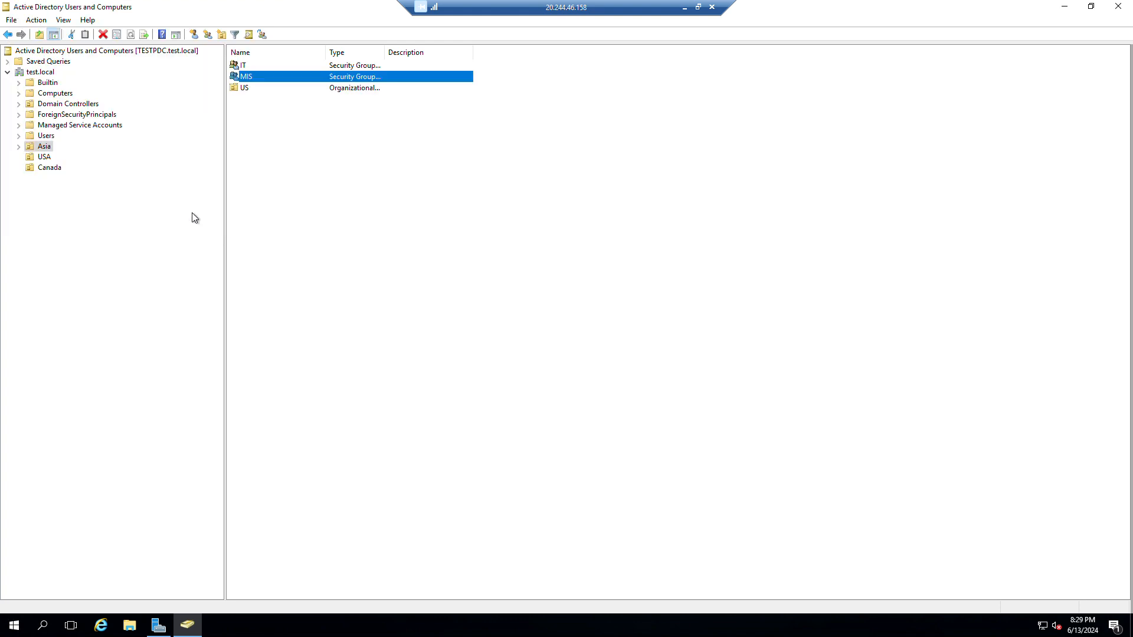
In the USA OU, replace the duplicate IT group name and create an Accounts group.
left_click(46, 158)
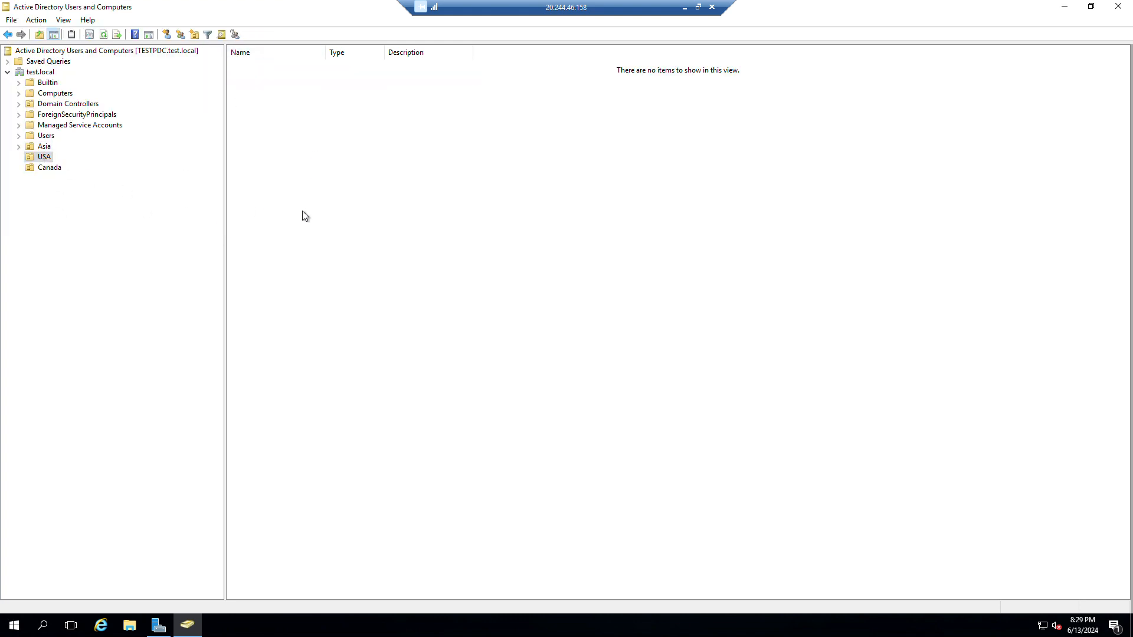
left_click(181, 35)
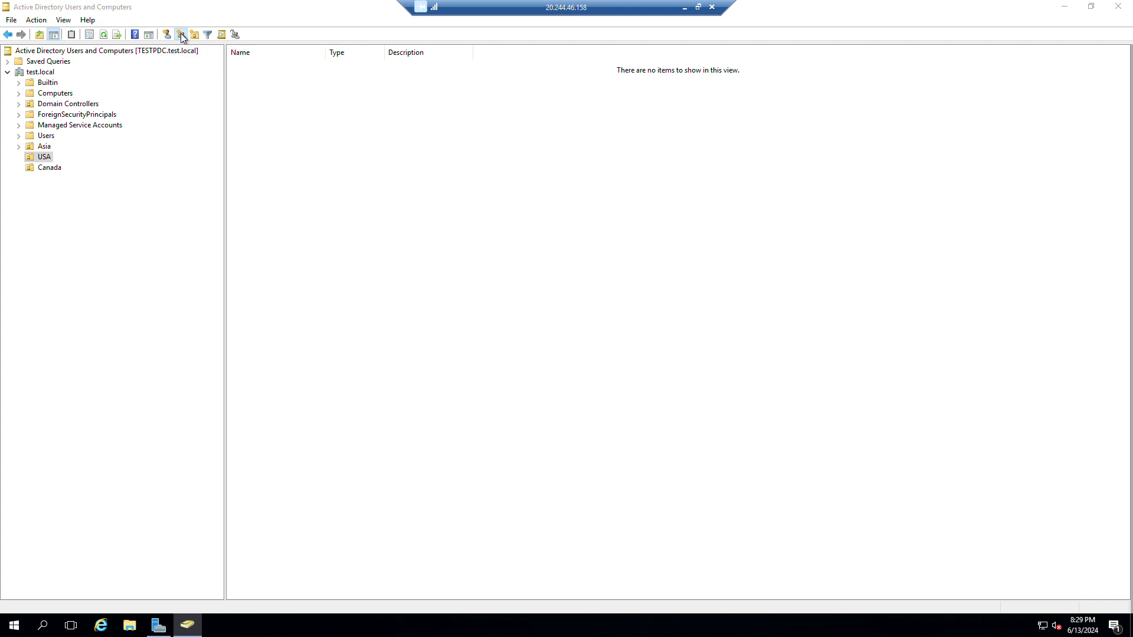
left_click_drag(121, 15, 484, 148)
type("IT")
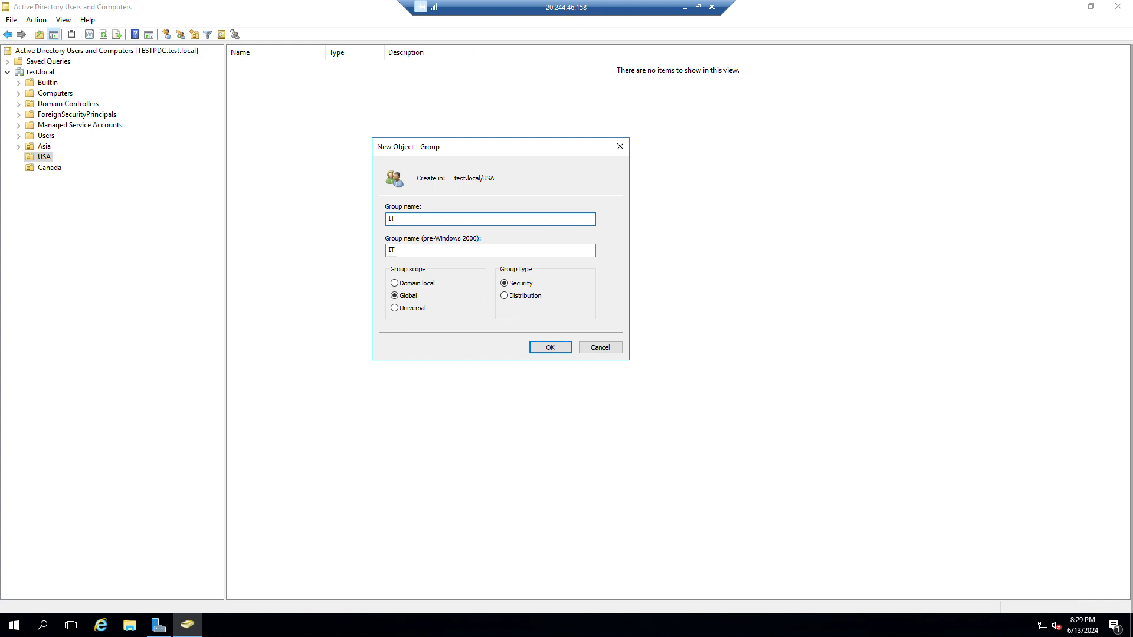
left_click(563, 350)
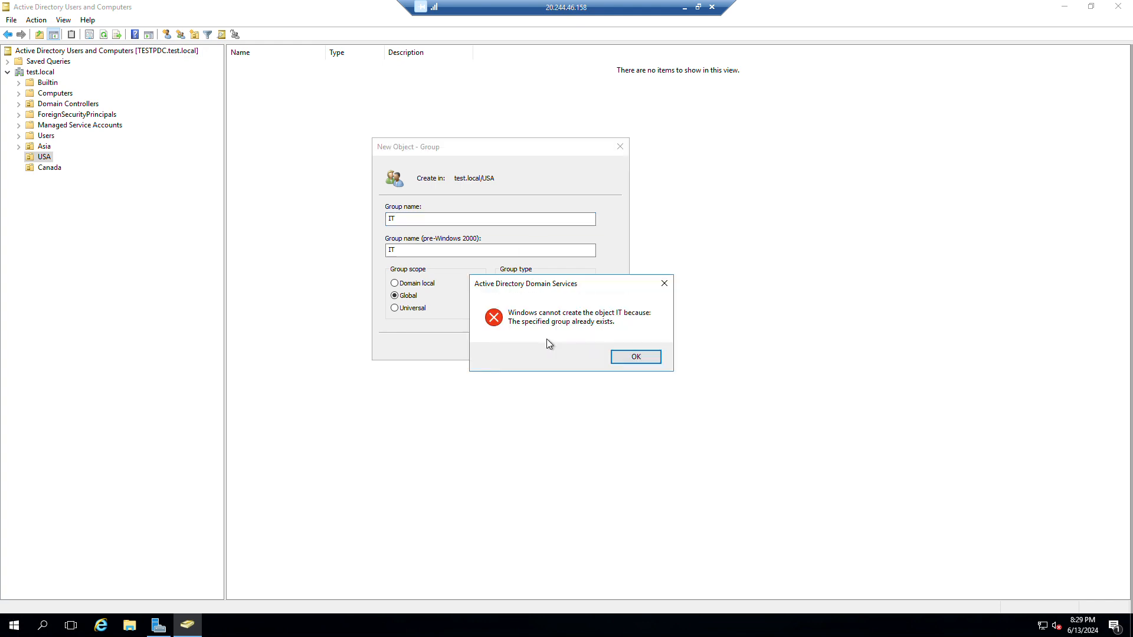
left_click(636, 357)
left_click(429, 218)
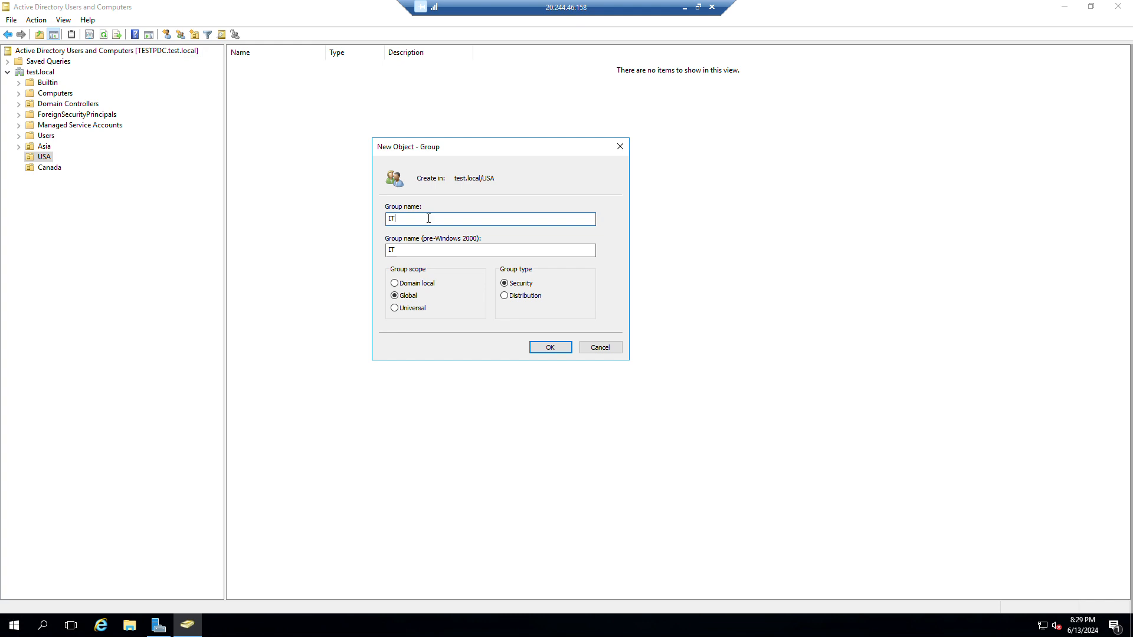
key("BackSpace")
type("Accounts")
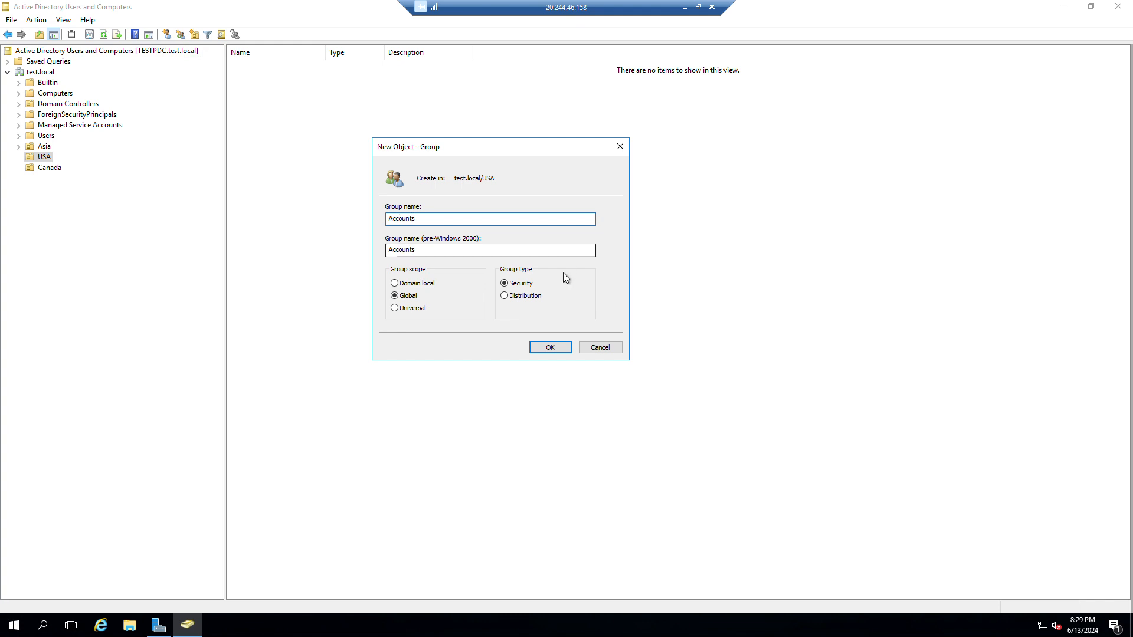
left_click(554, 348)
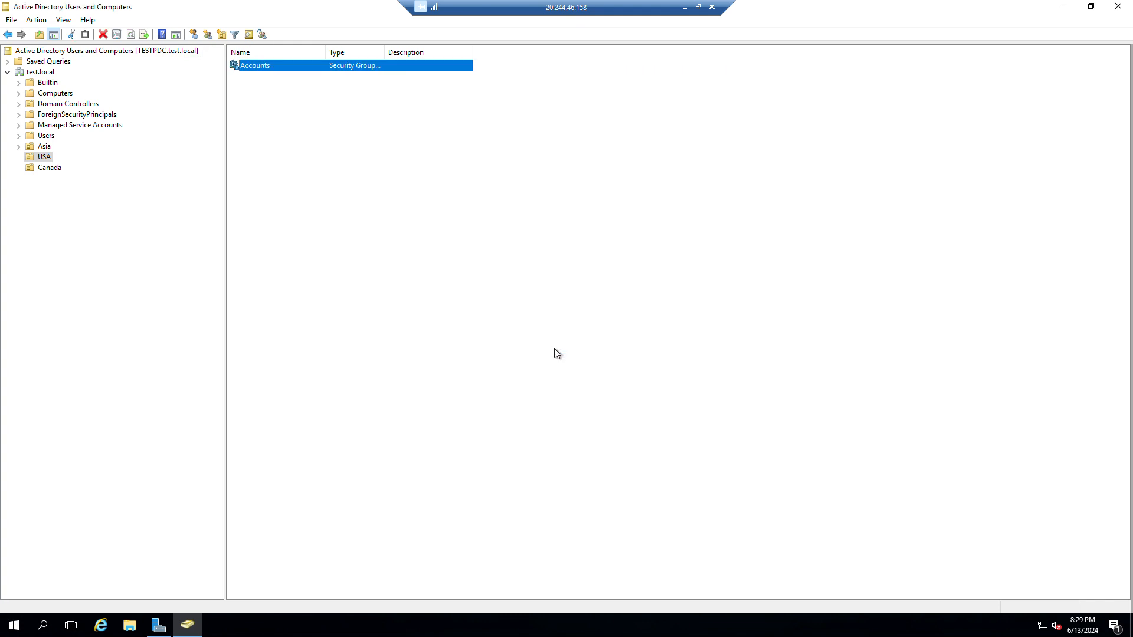
Create an IT_OPS group in the USA OU.
left_click(209, 35)
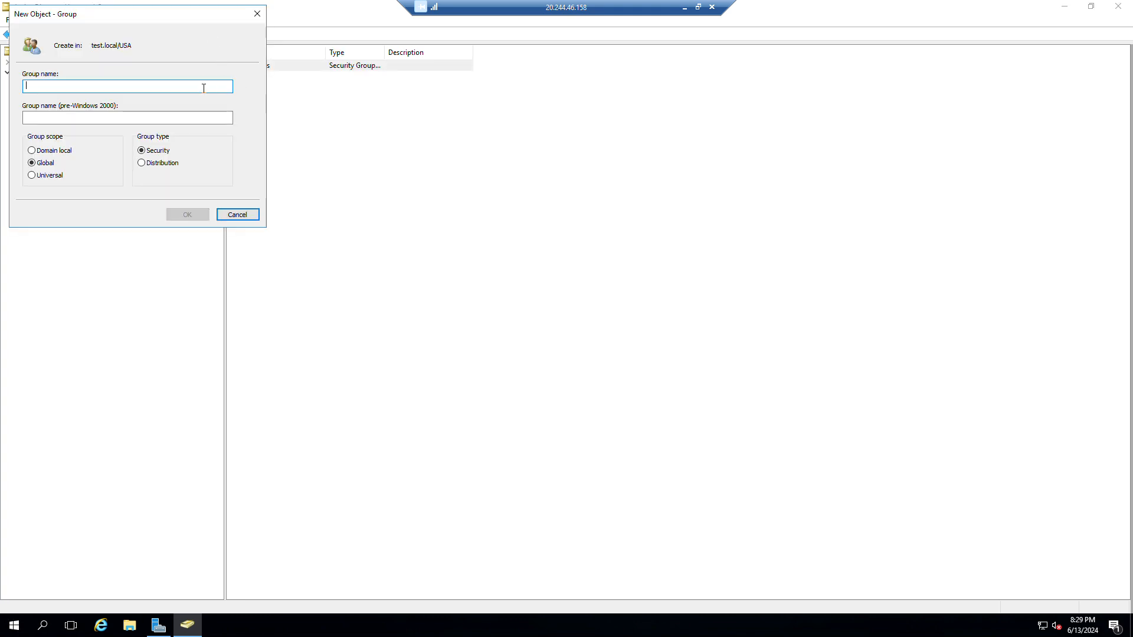
type("IT")
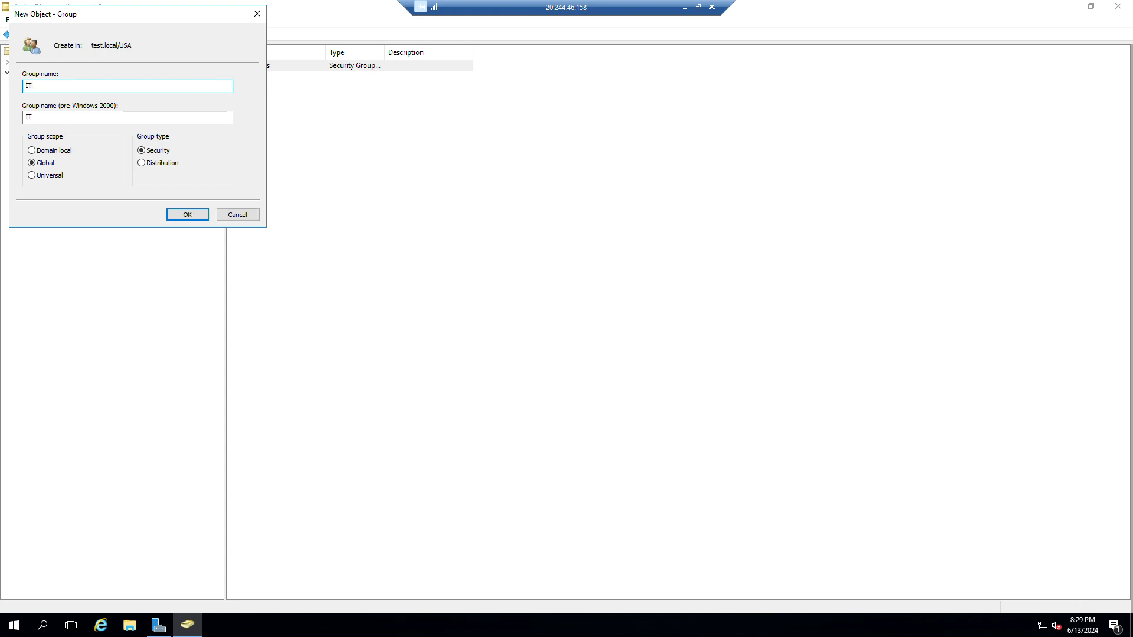
type("_OPS")
left_click(187, 214)
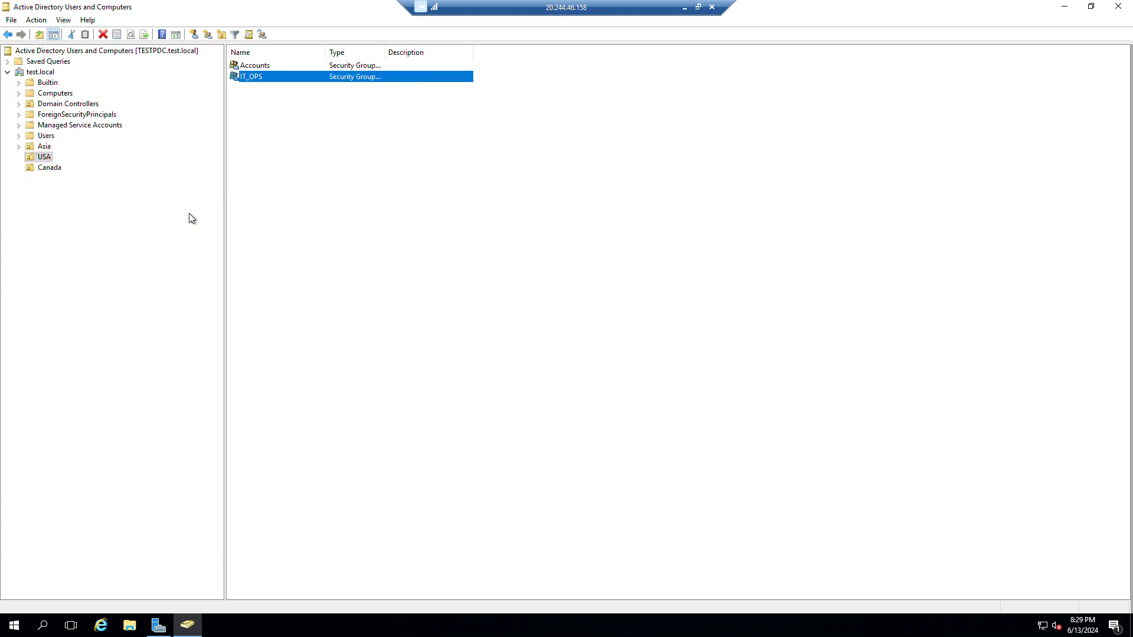
left_click(335, 182)
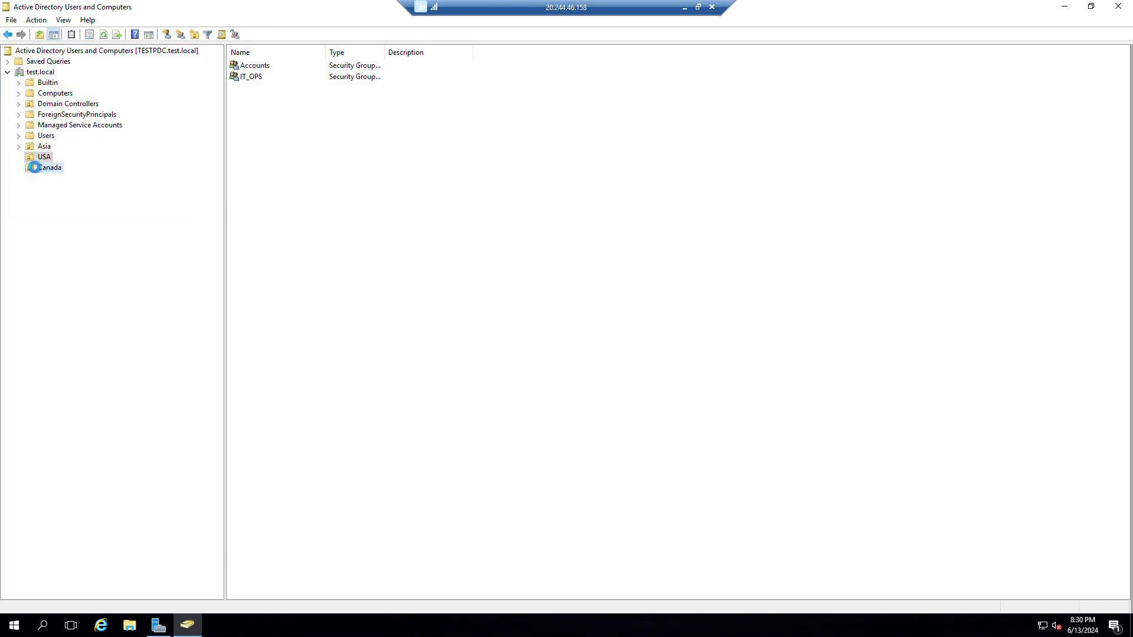
Create a Projects group in the Canada OU.
left_click(180, 34)
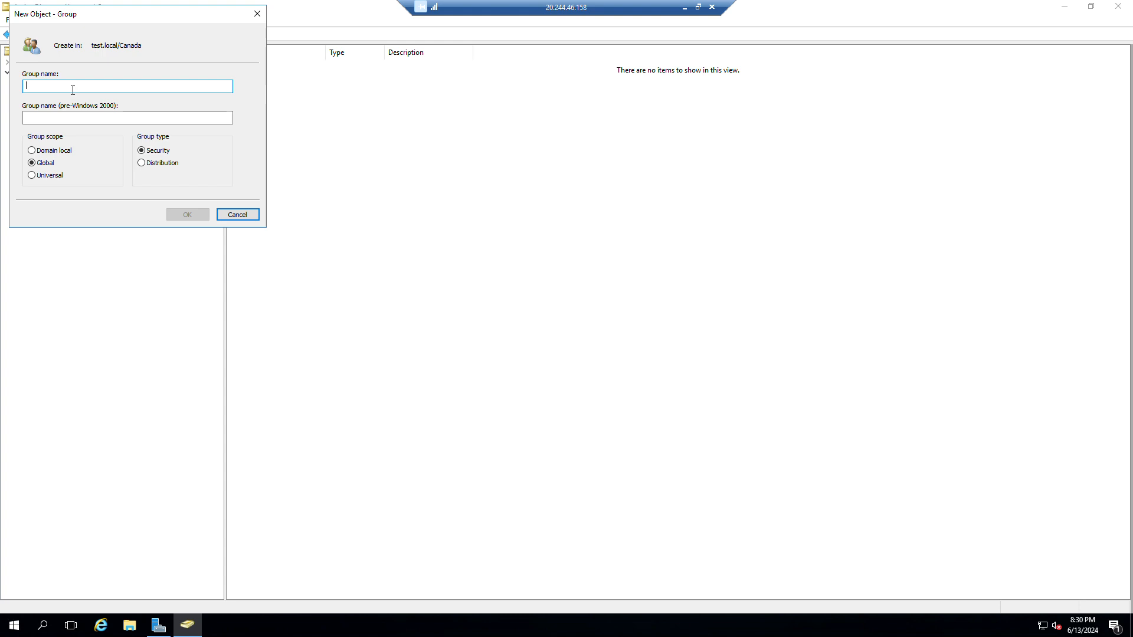
type("Projects")
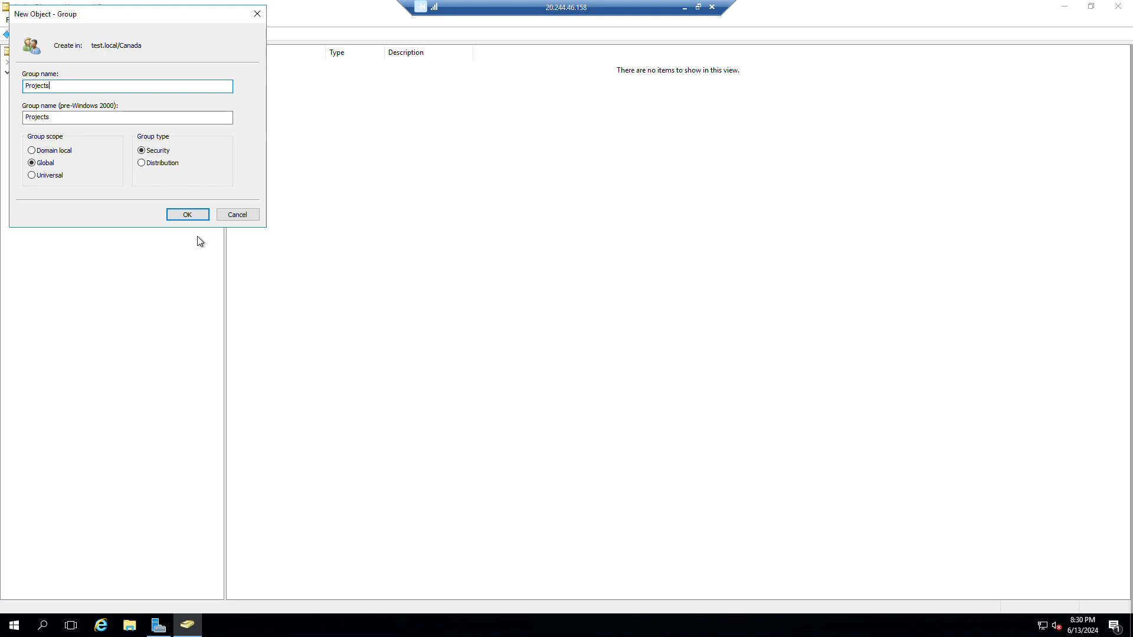
left_click(193, 216)
left_click(517, 290)
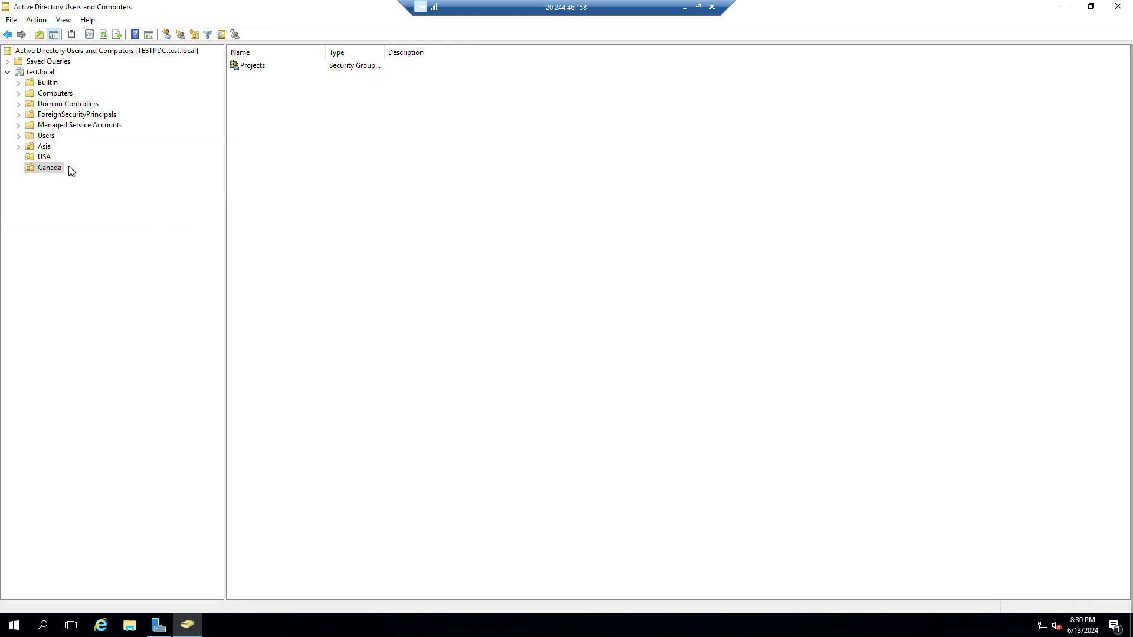
Review the IT and MIS groups in Asia and Canada's groups, then return to Server Manager.
left_click(49, 149)
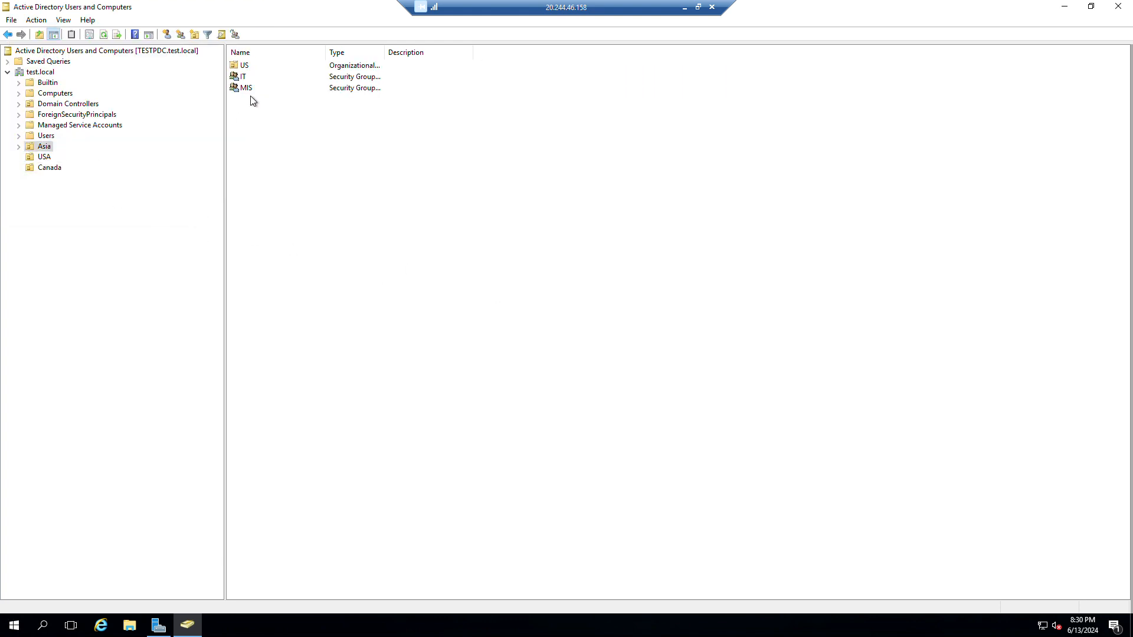
left_click(245, 78)
left_click(248, 91)
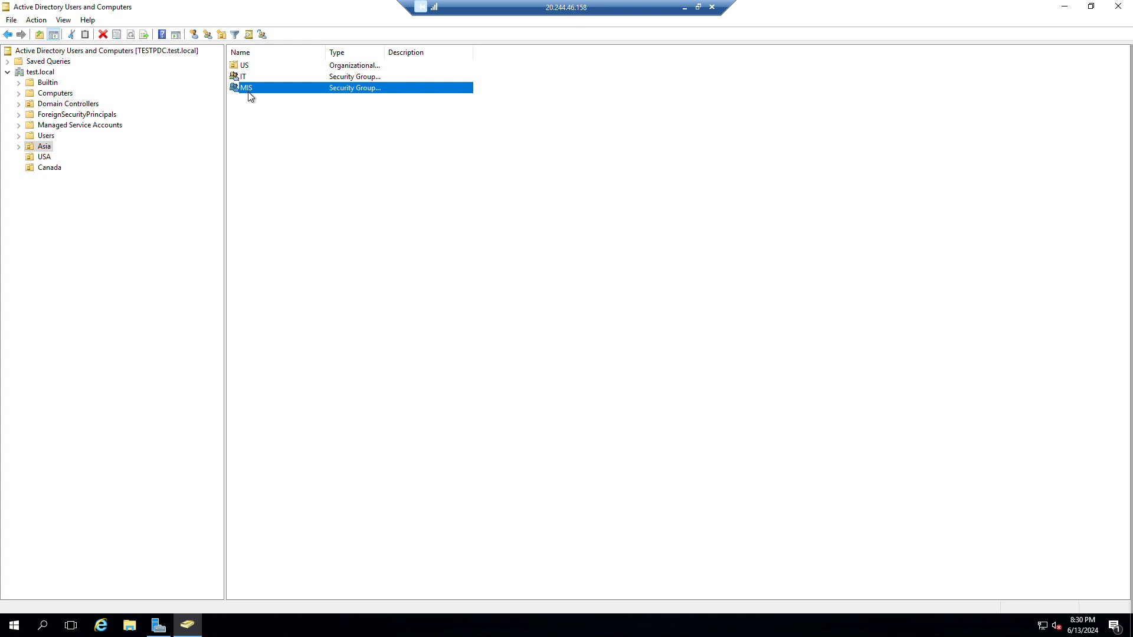
left_click(48, 167)
left_click(47, 157)
left_click(47, 147)
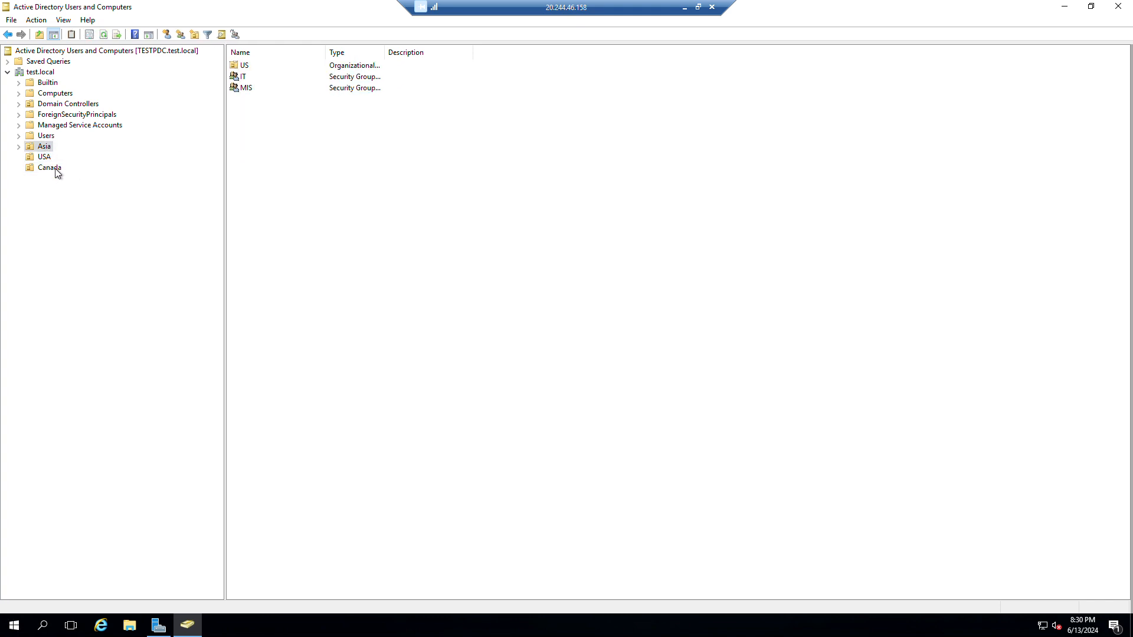
left_click(54, 167)
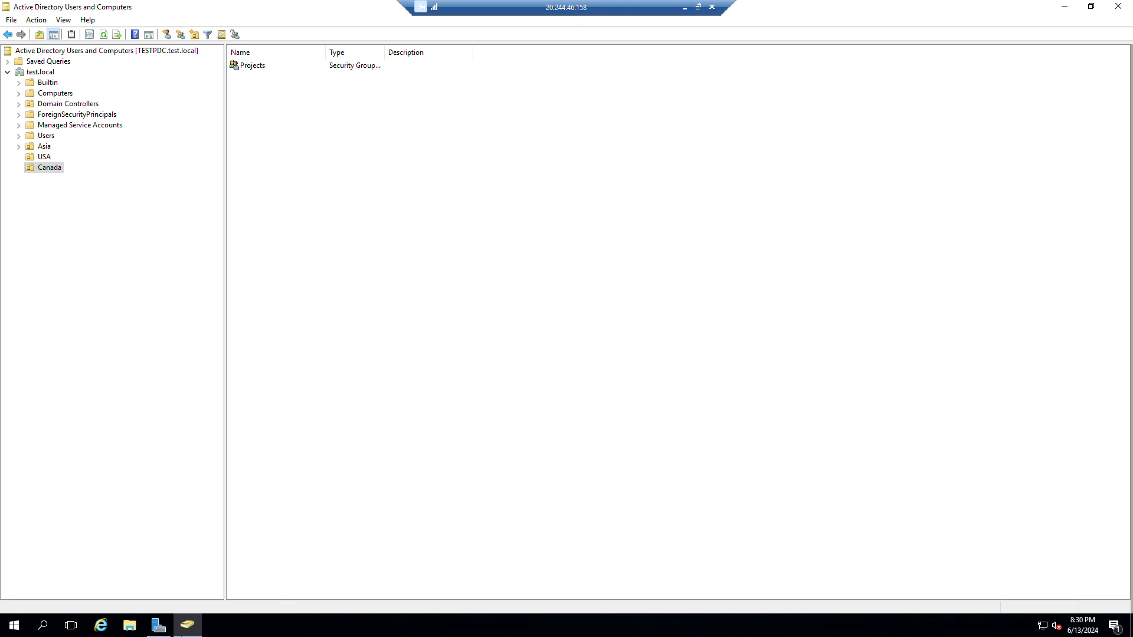
left_click(159, 625)
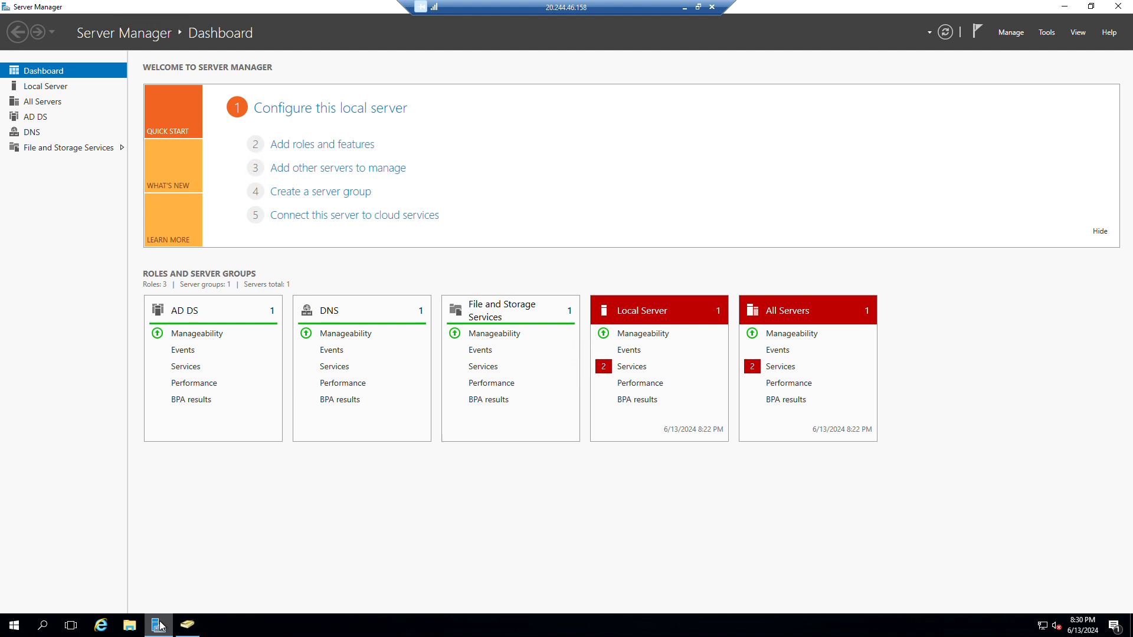
Launch Group Policy Management maximized and expand Forest > Domains > test.local to Asia's linked GPOs.
left_click(1047, 34)
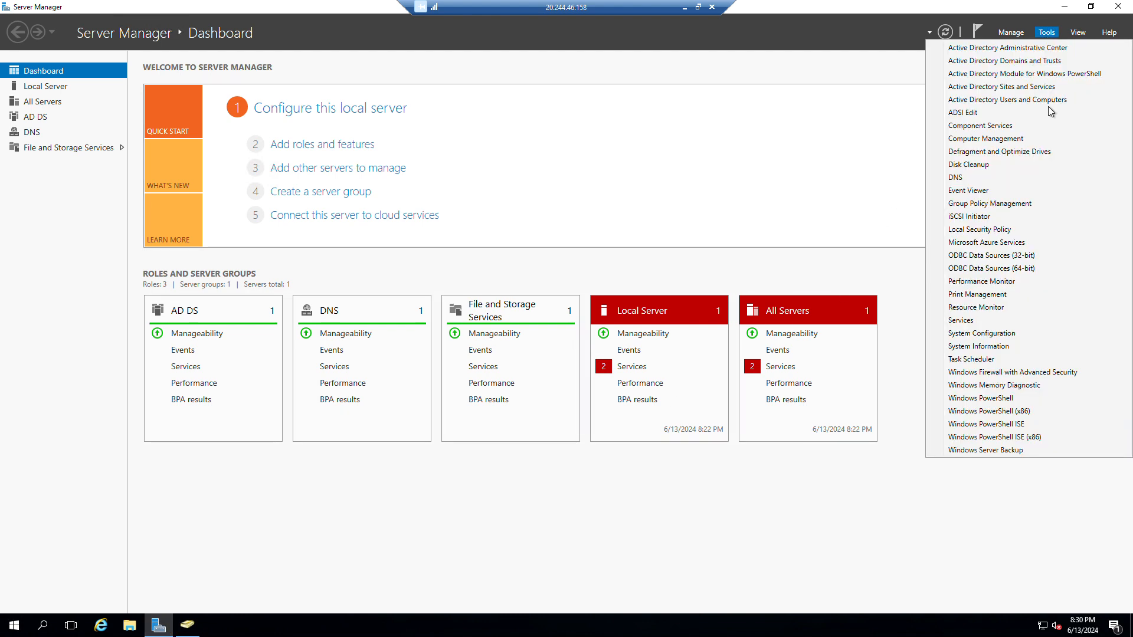
left_click(1010, 204)
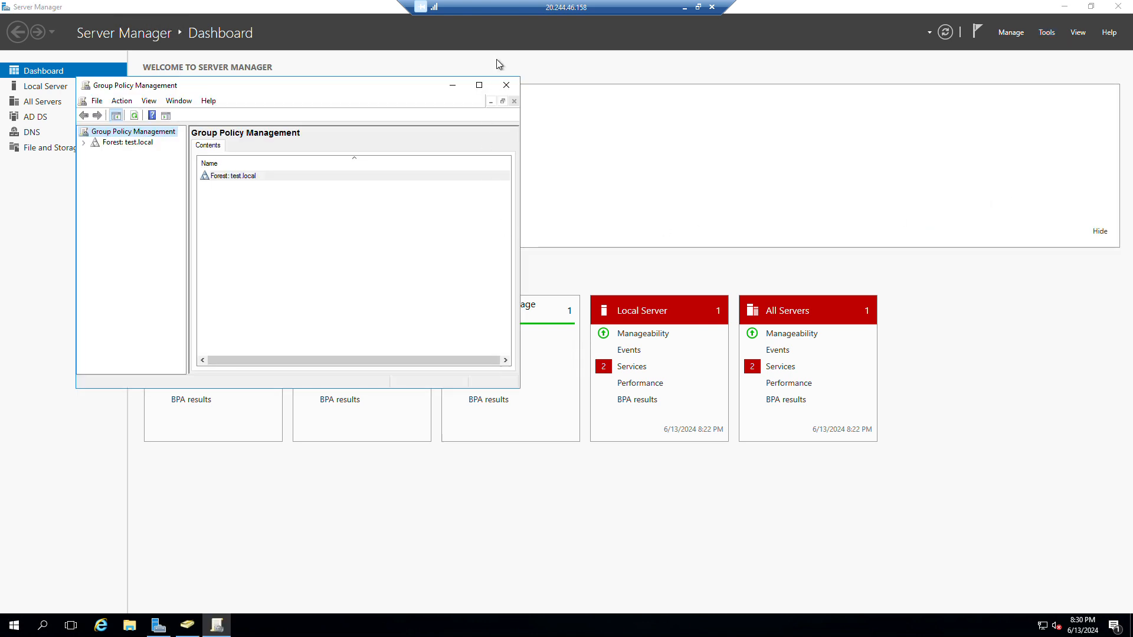
left_click(479, 85)
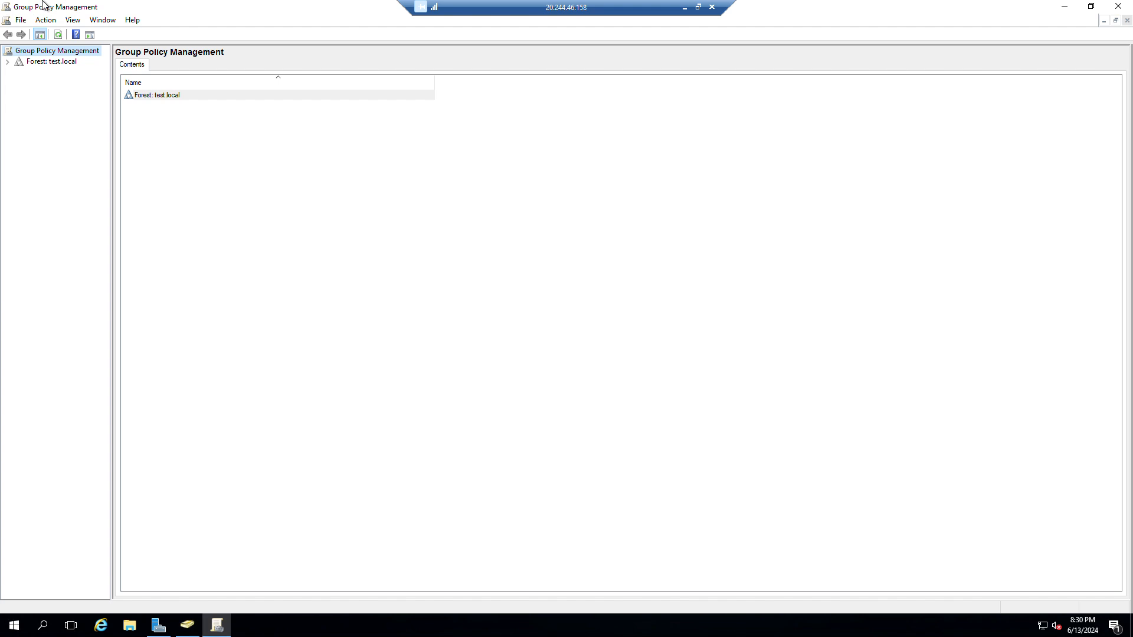
left_click(8, 62)
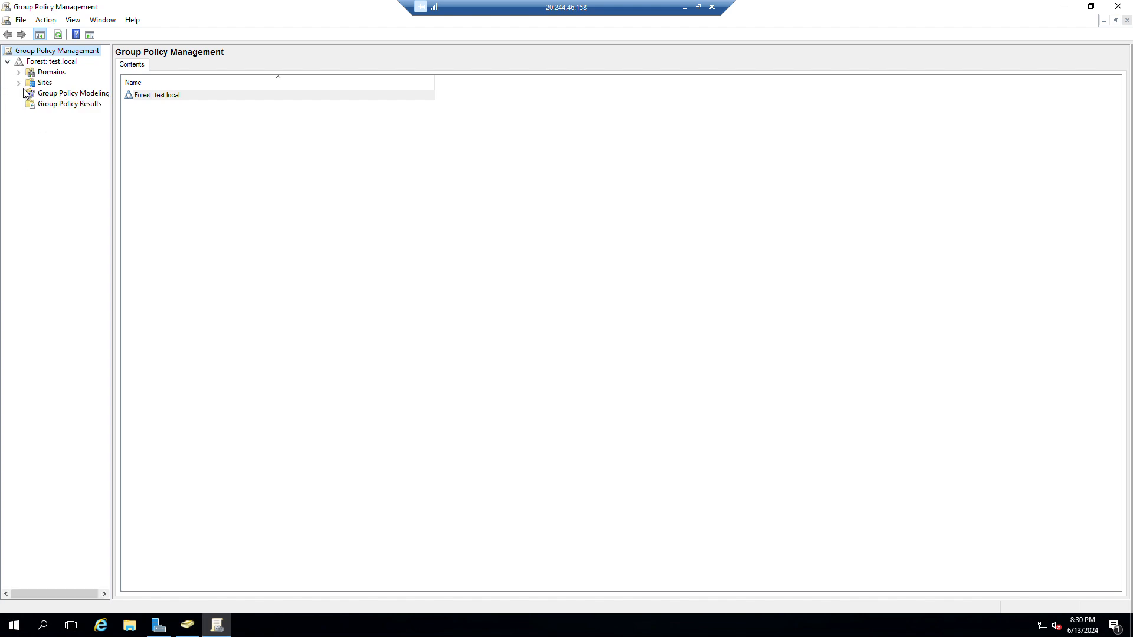
left_click(19, 72)
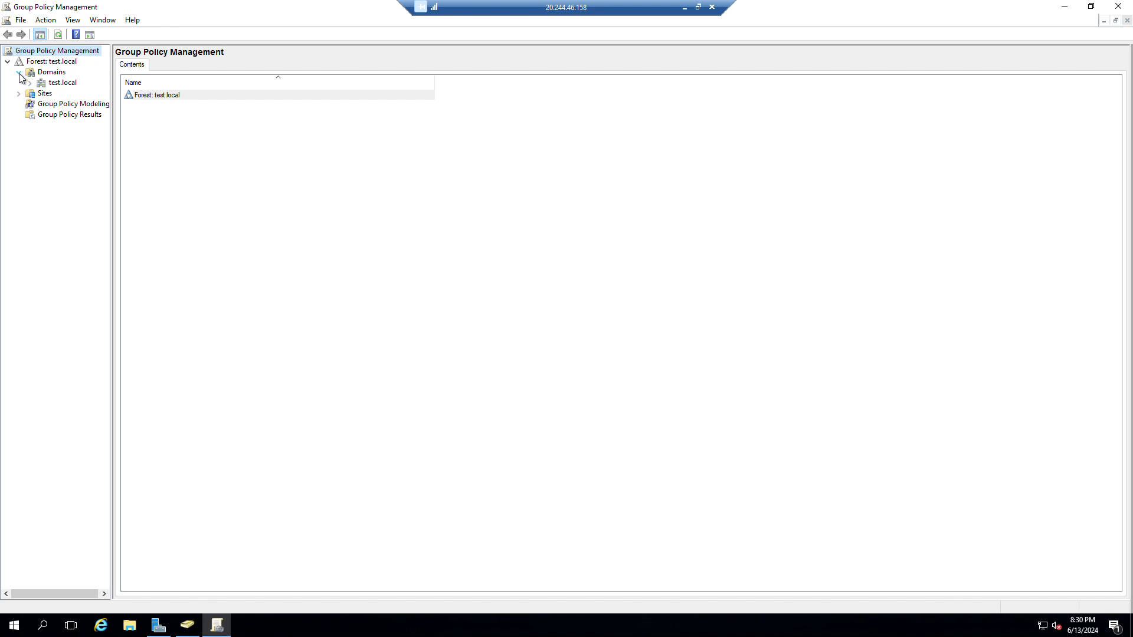
left_click(30, 83)
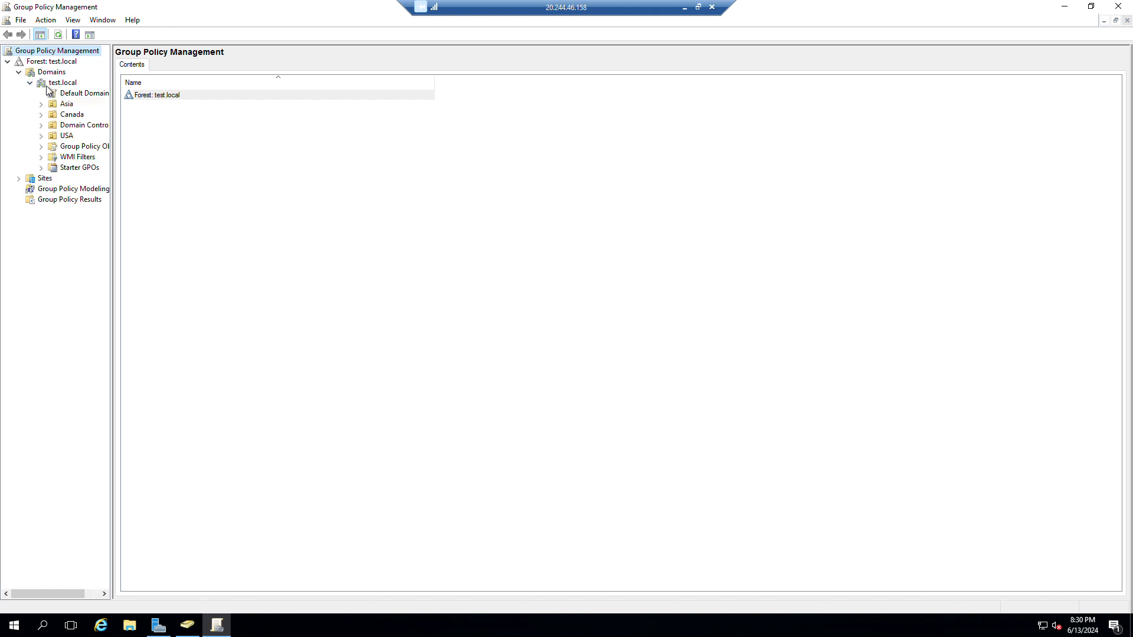
left_click_drag(112, 233, 245, 269)
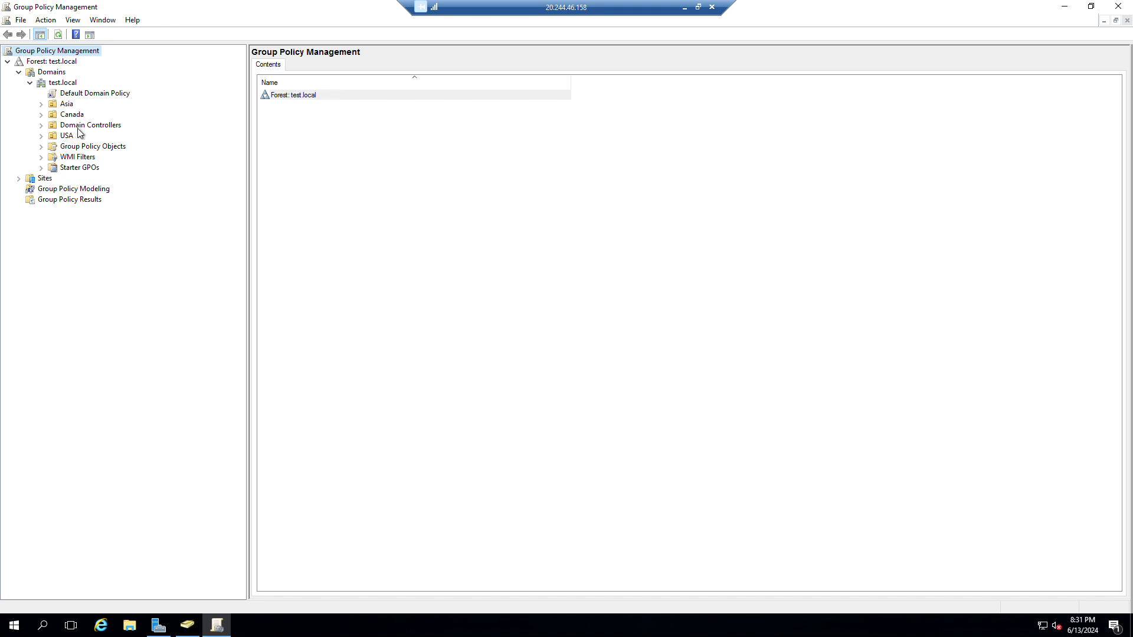
left_click(55, 108)
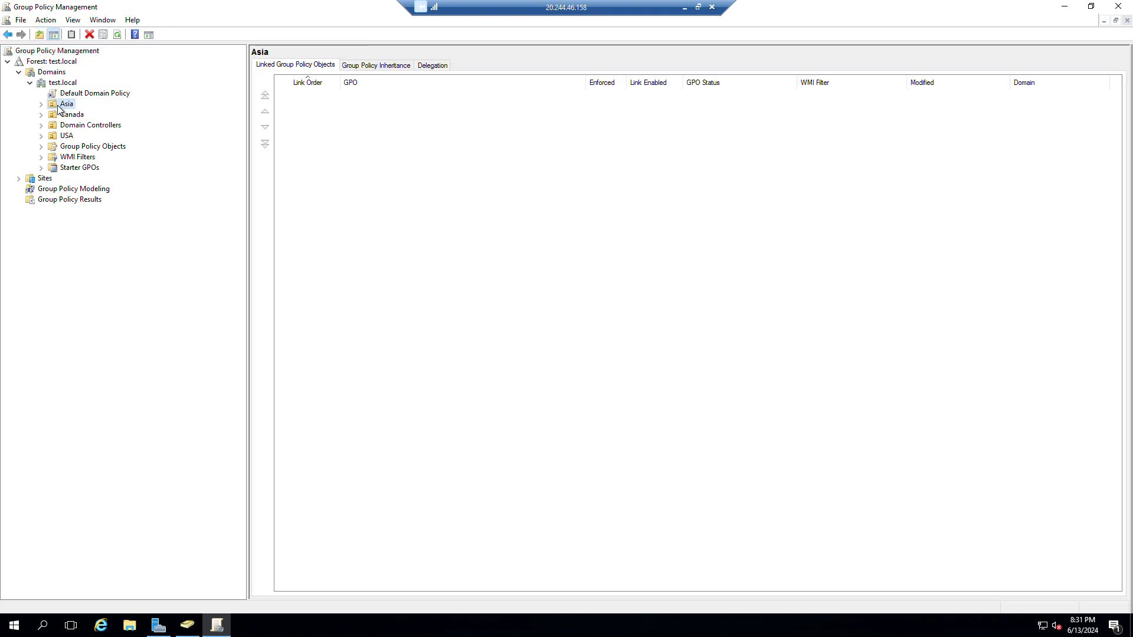
Create a GPO named Asia_OU linked to the Asia OU, with no starter GPO.
right_click(60, 108)
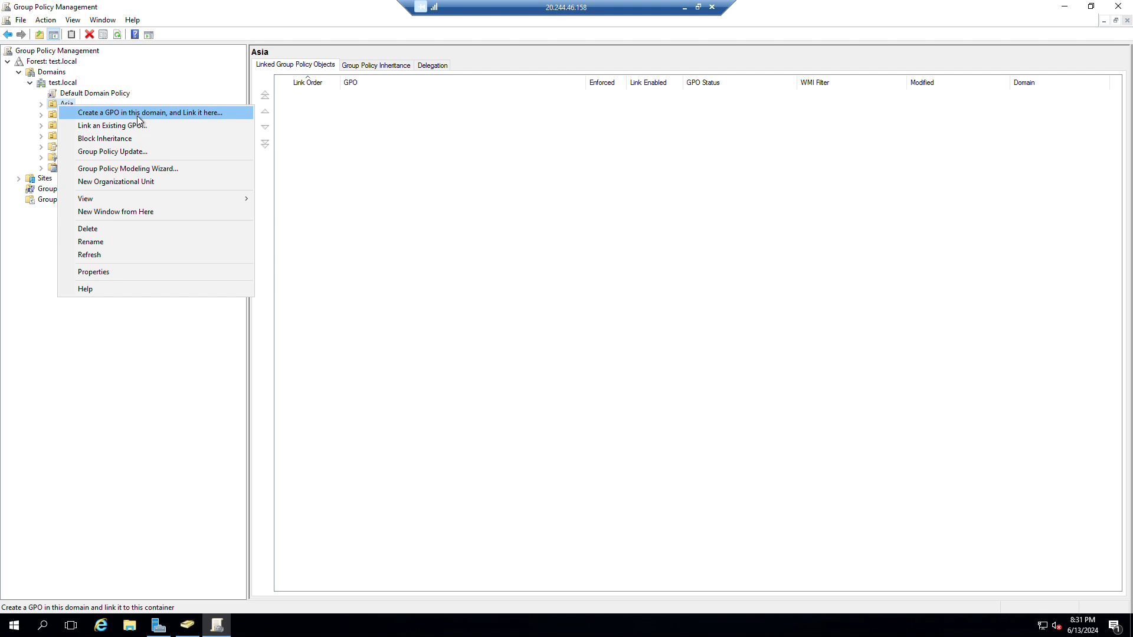
left_click(200, 113)
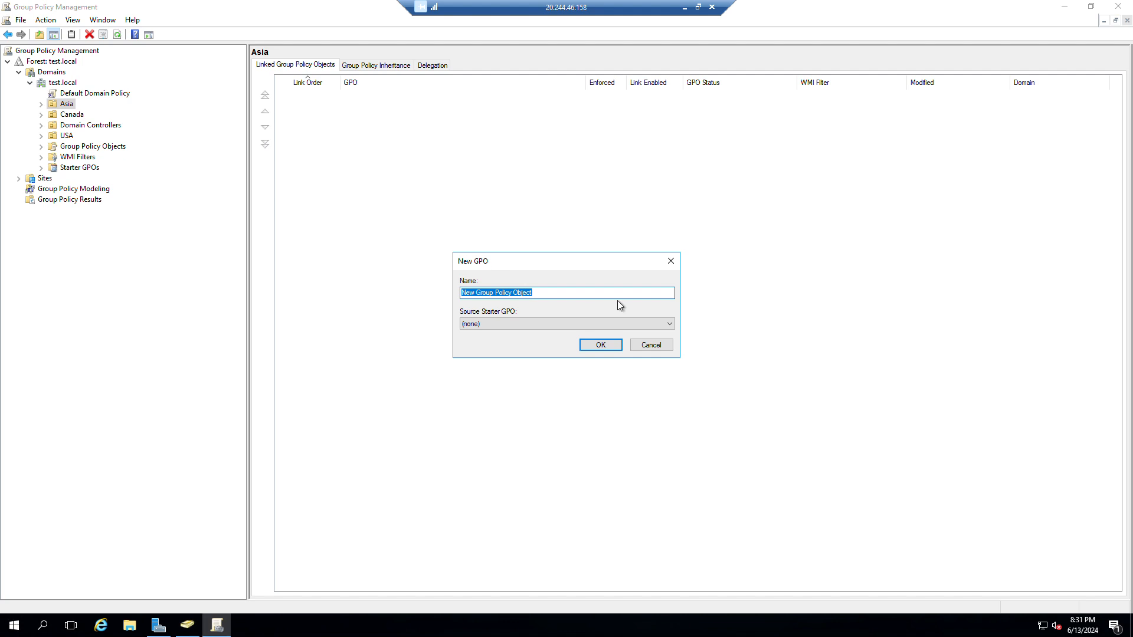
type("ASIA")
key("BackSpace")
key("BackSpace")
type("ia_OU")
left_click(612, 324)
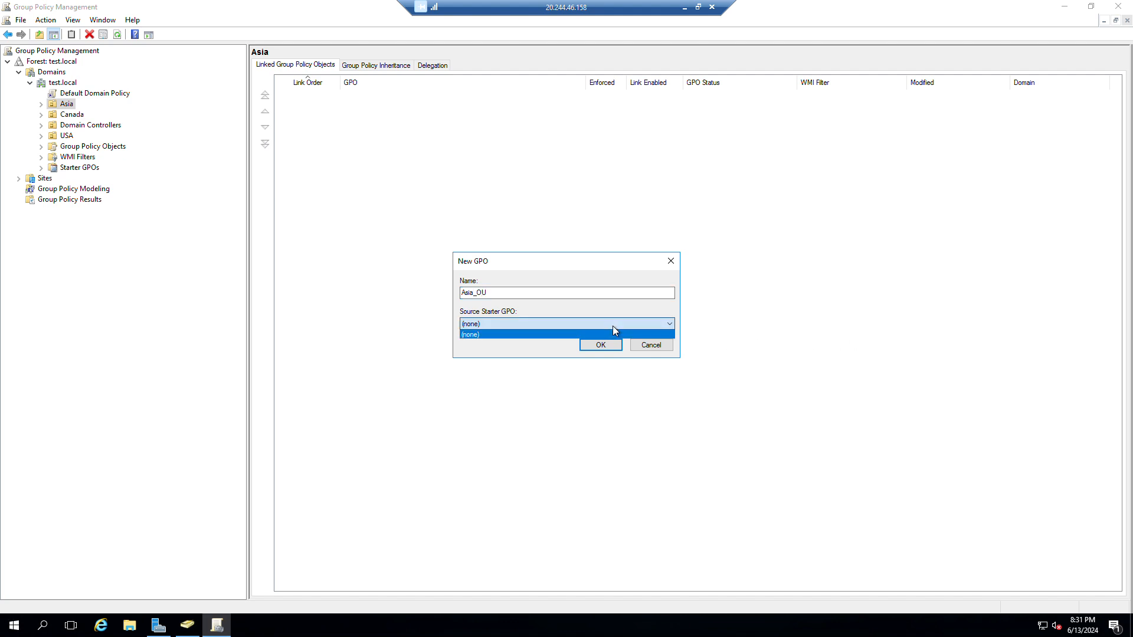
left_click(612, 331)
left_click(604, 350)
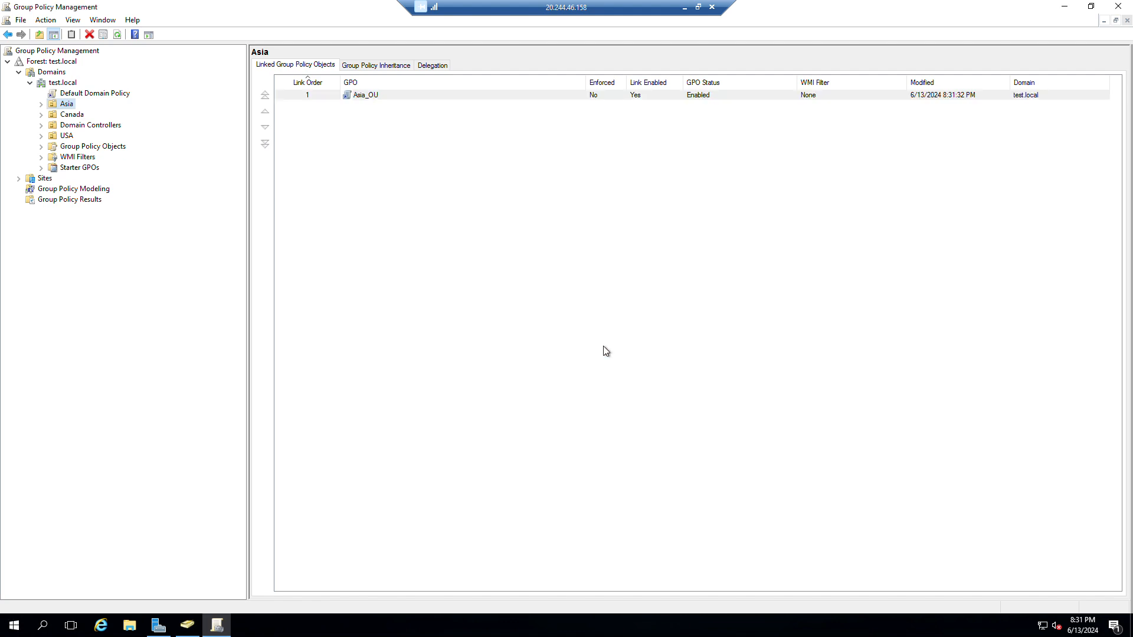
Open the Asia_OU GPO in the policy editor and enlarge the editor window.
left_click(392, 95)
right_click(392, 94)
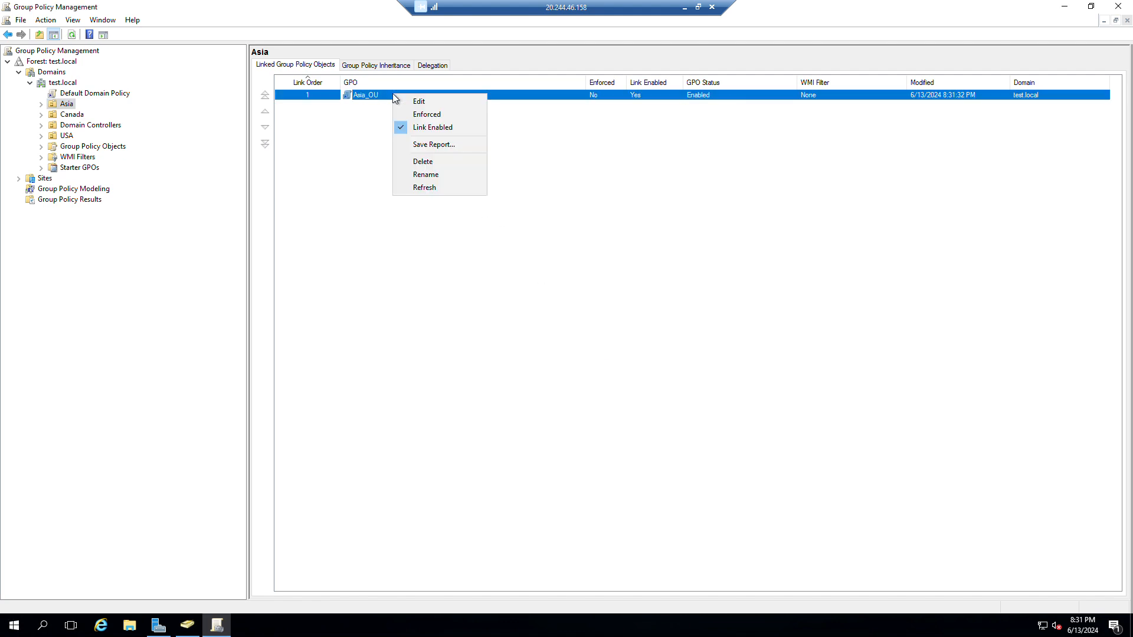
left_click(380, 97)
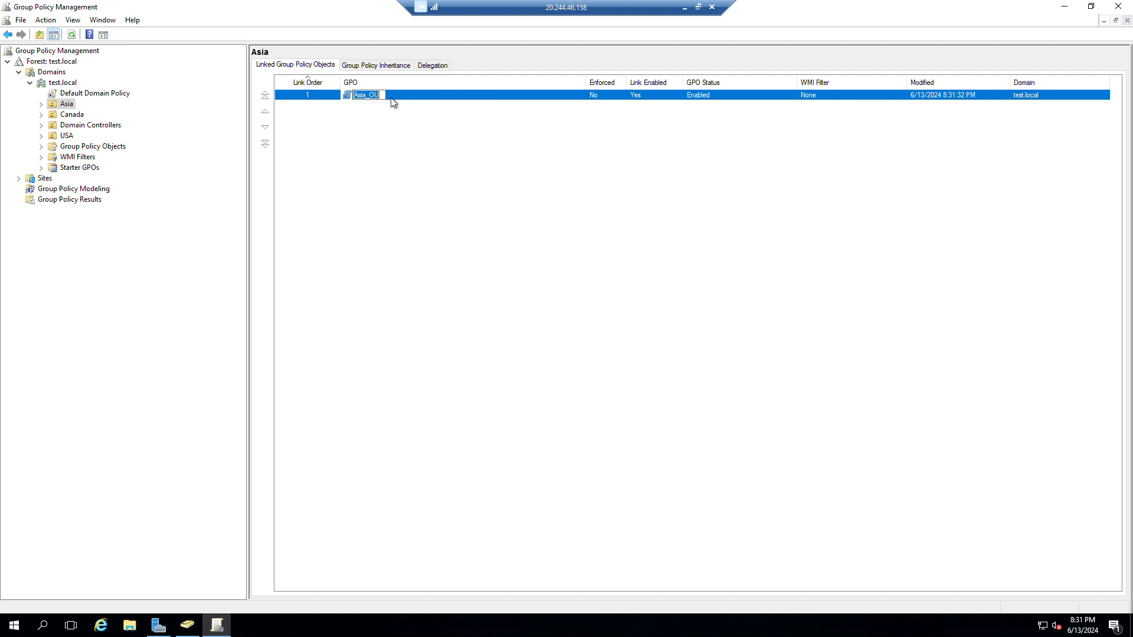
right_click(391, 99)
left_click(428, 105)
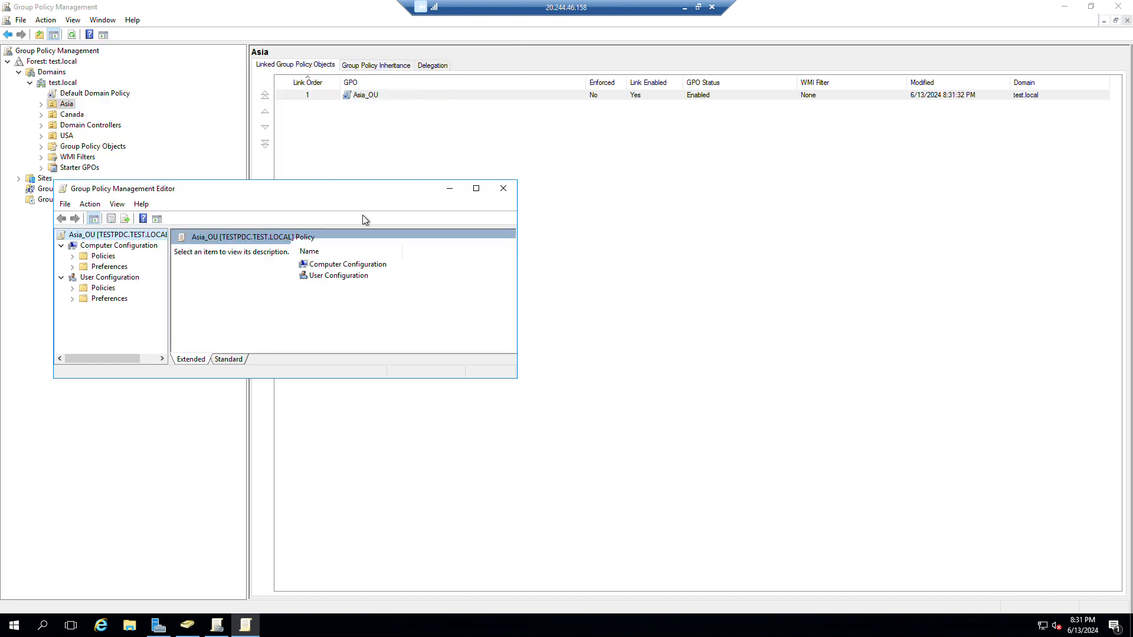
left_click_drag(373, 193, 676, 149)
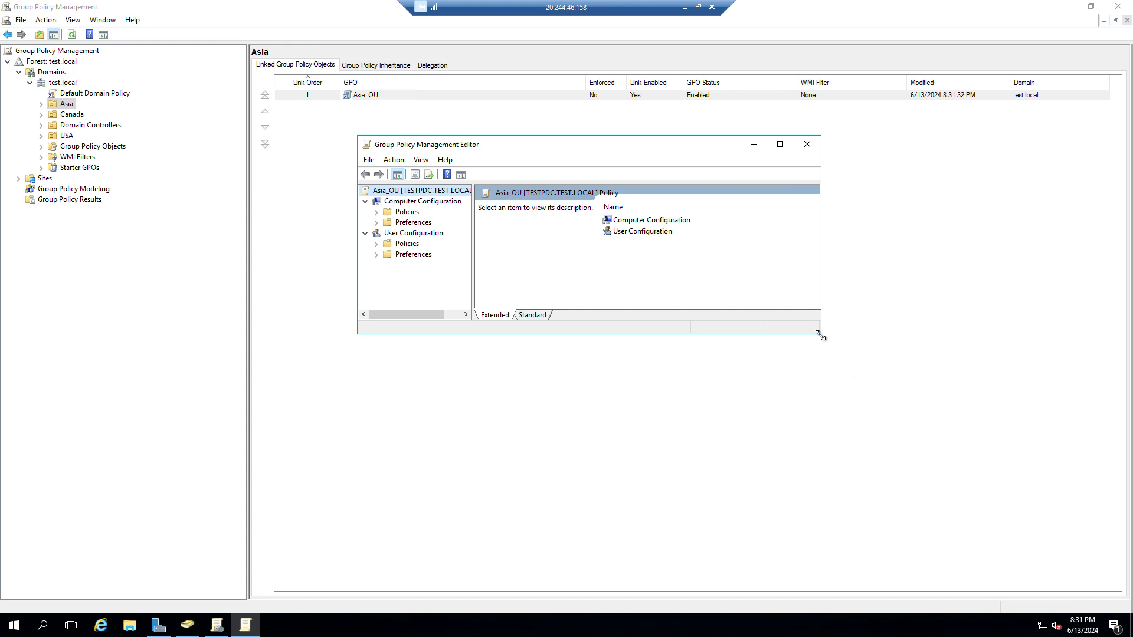
left_click_drag(821, 332, 959, 512)
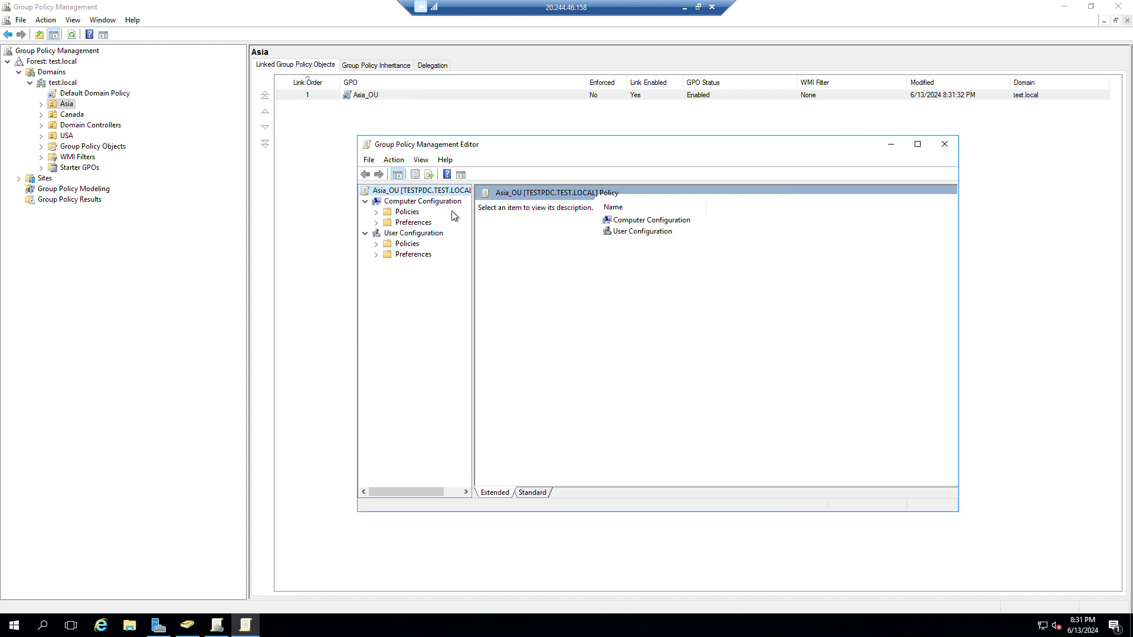
left_click_drag(474, 296, 501, 301)
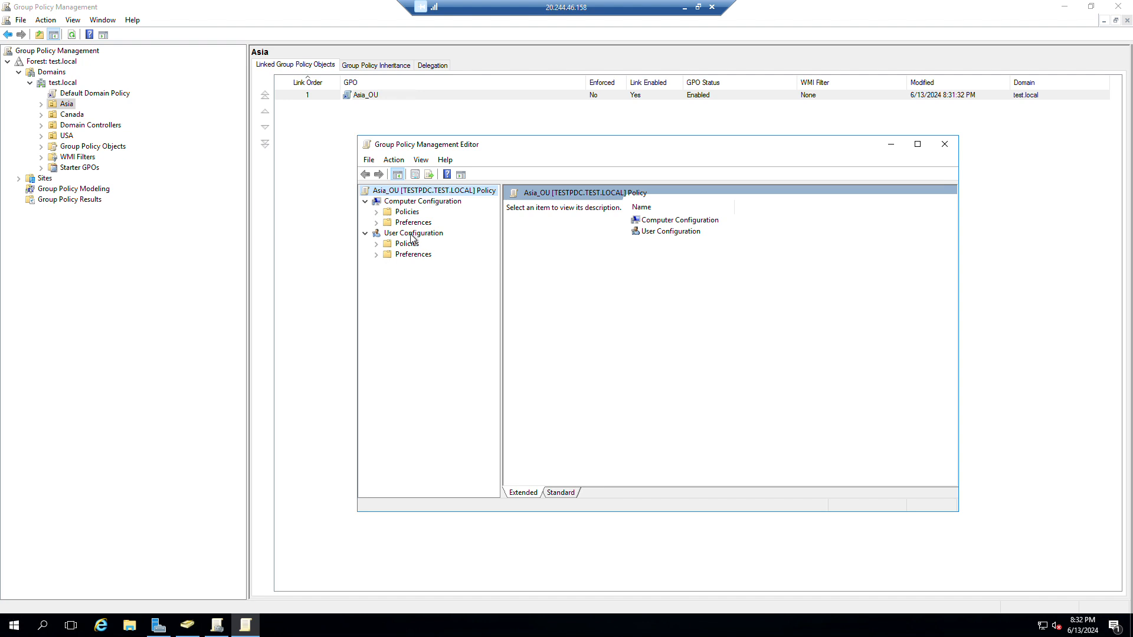
Expand User Configuration > Policies and select Administrative Templates.
left_click(376, 243)
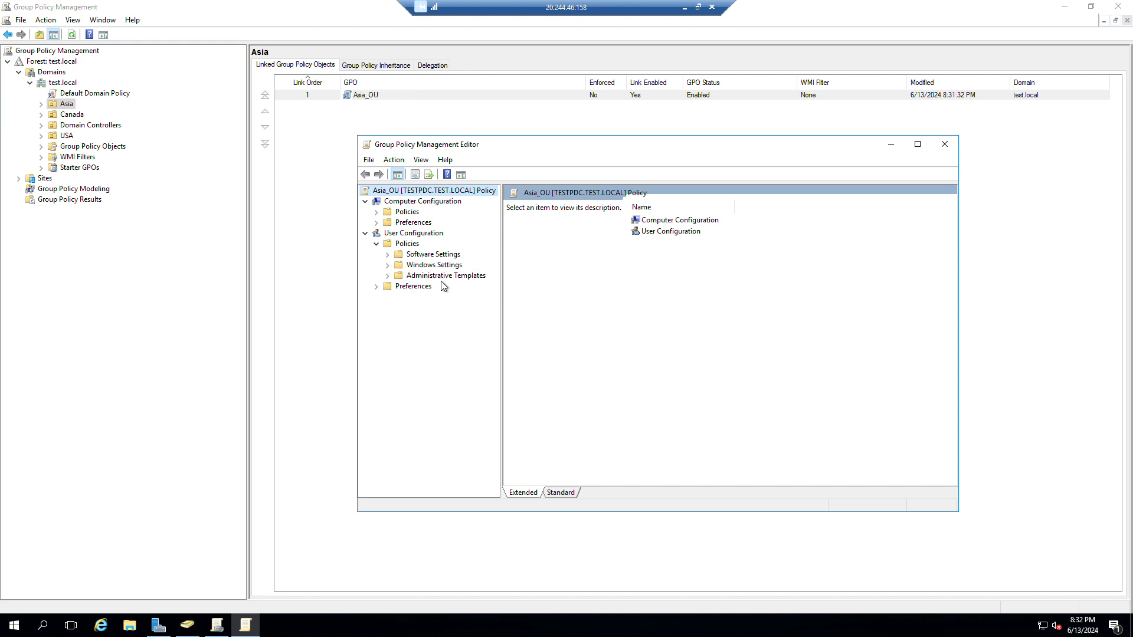
left_click(378, 287)
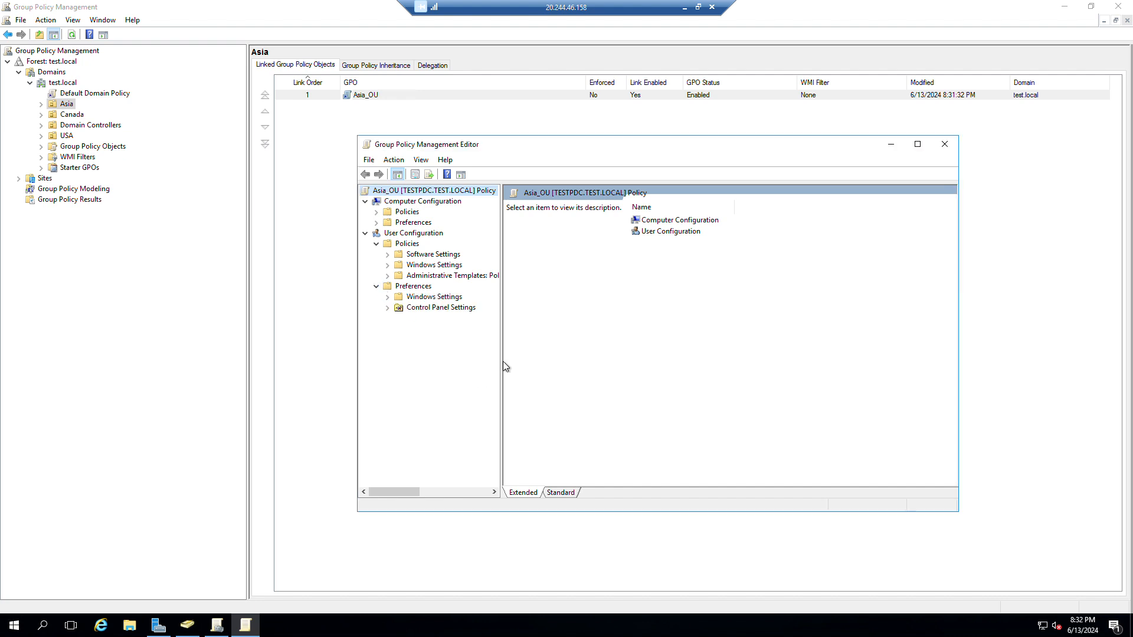
left_click_drag(501, 361, 530, 371)
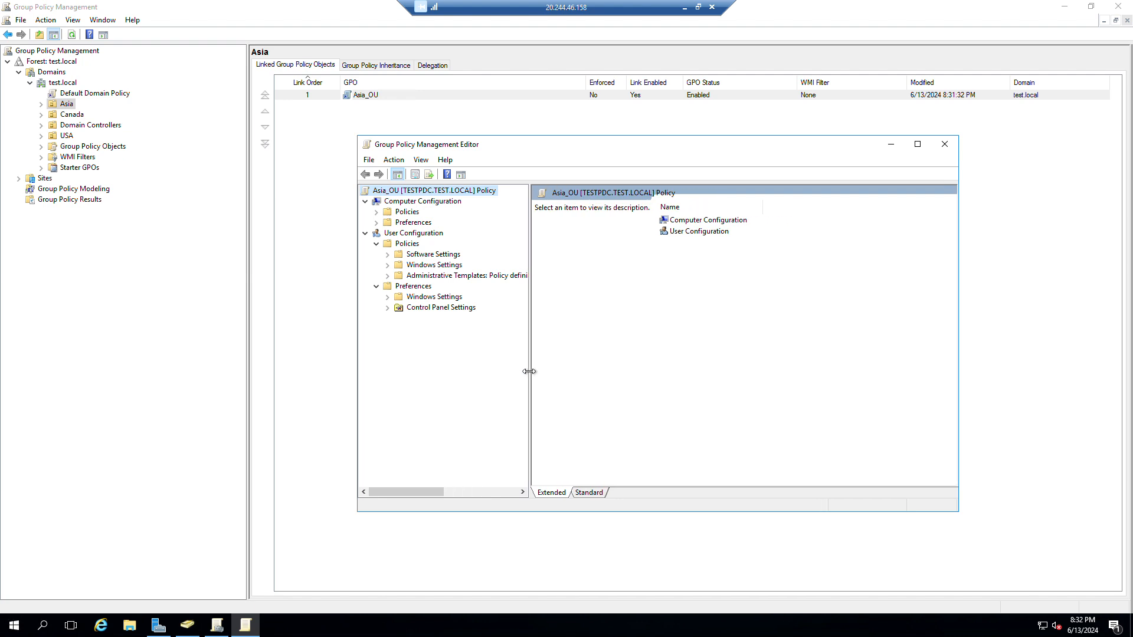
left_click(415, 278)
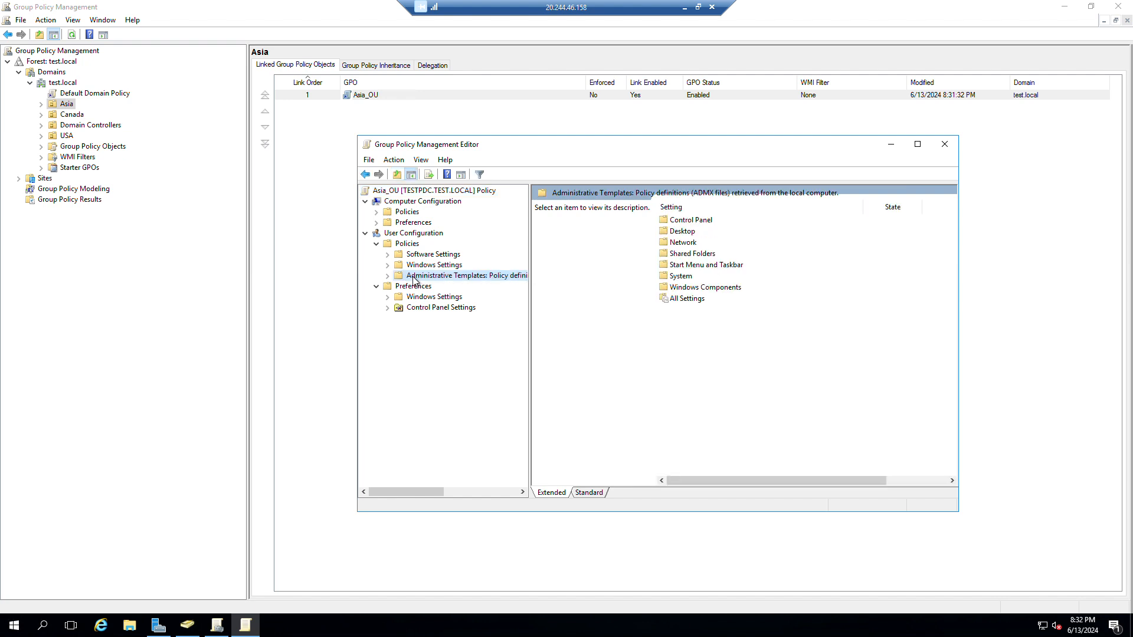
Enable 'Remove Computer icon on the desktop' under Desktop, apply it, and bring up the Run box.
double_click(685, 232)
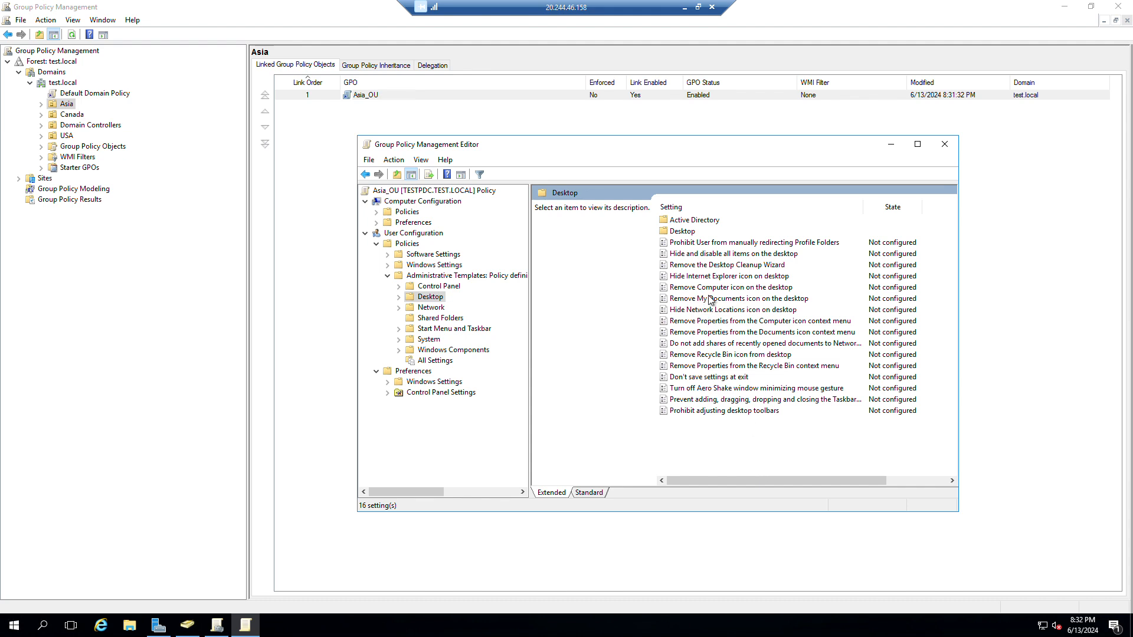
left_click(786, 291)
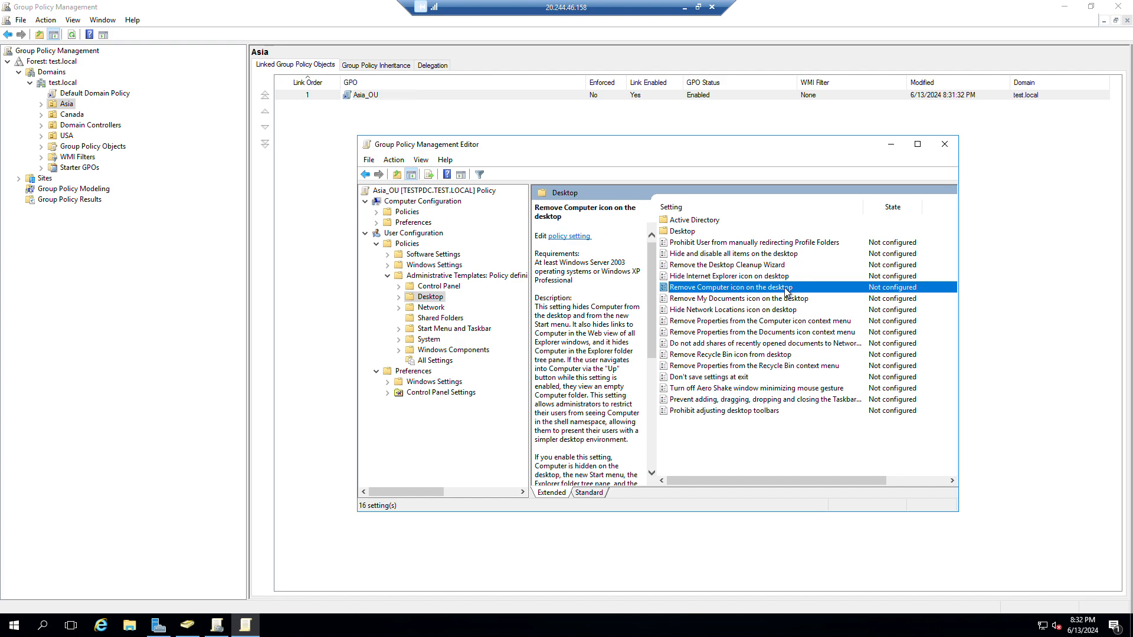
double_click(766, 290)
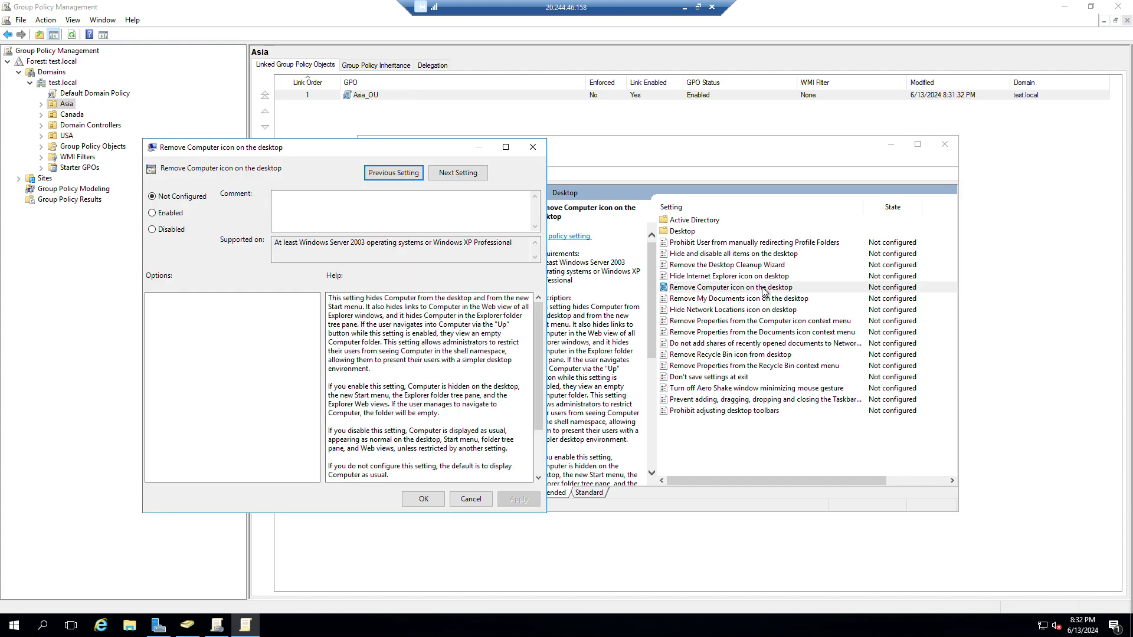
left_click(169, 215)
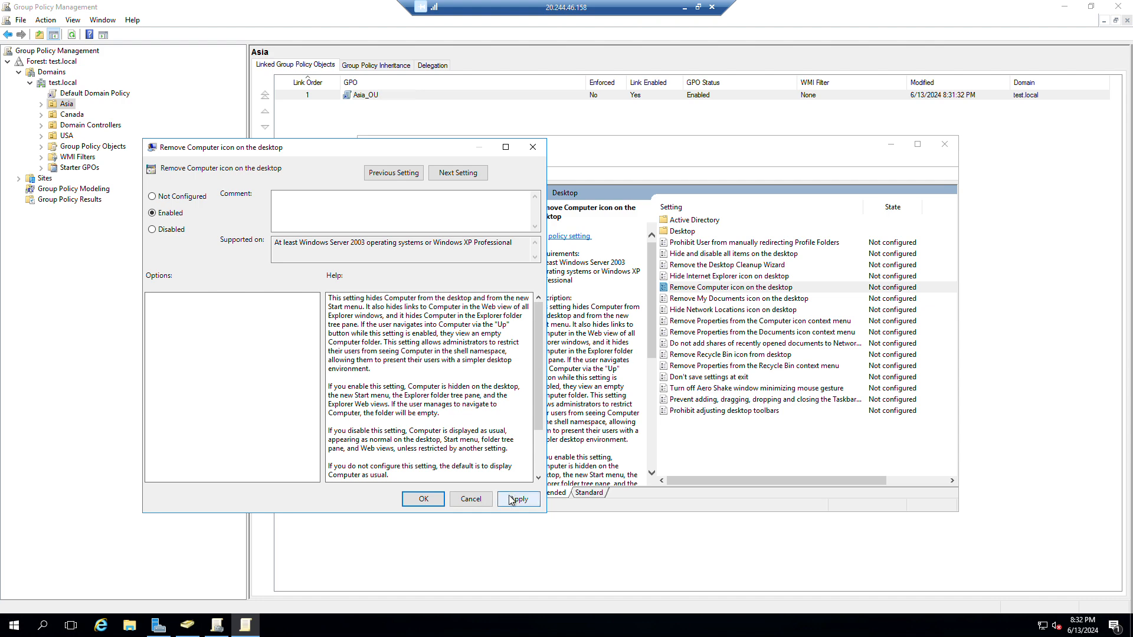
left_click(516, 499)
left_click(424, 500)
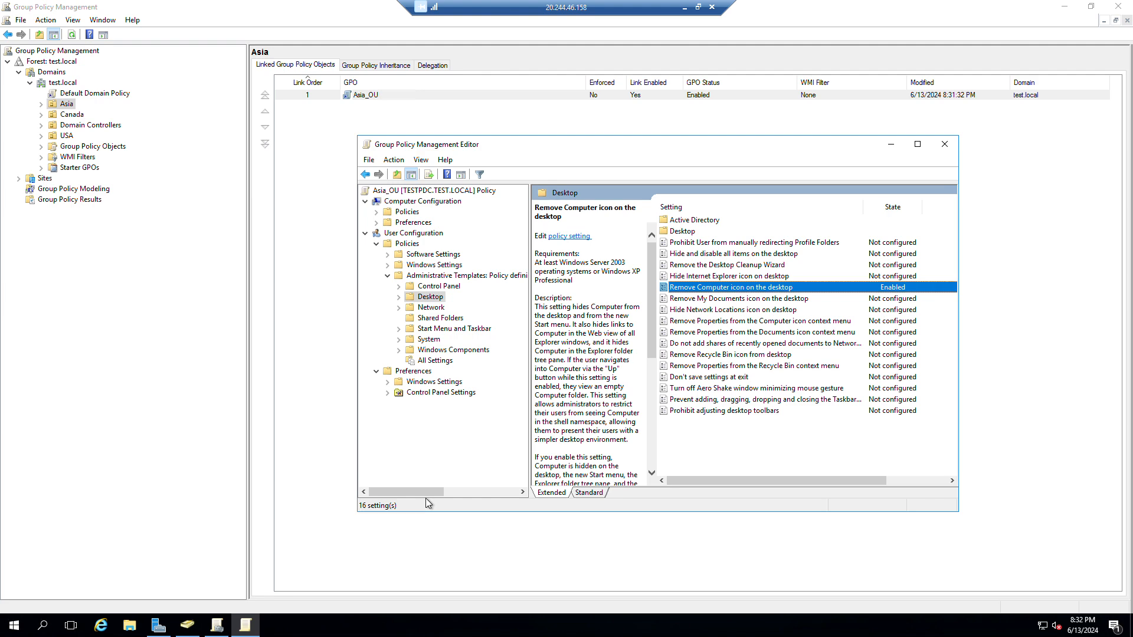
key("super+r")
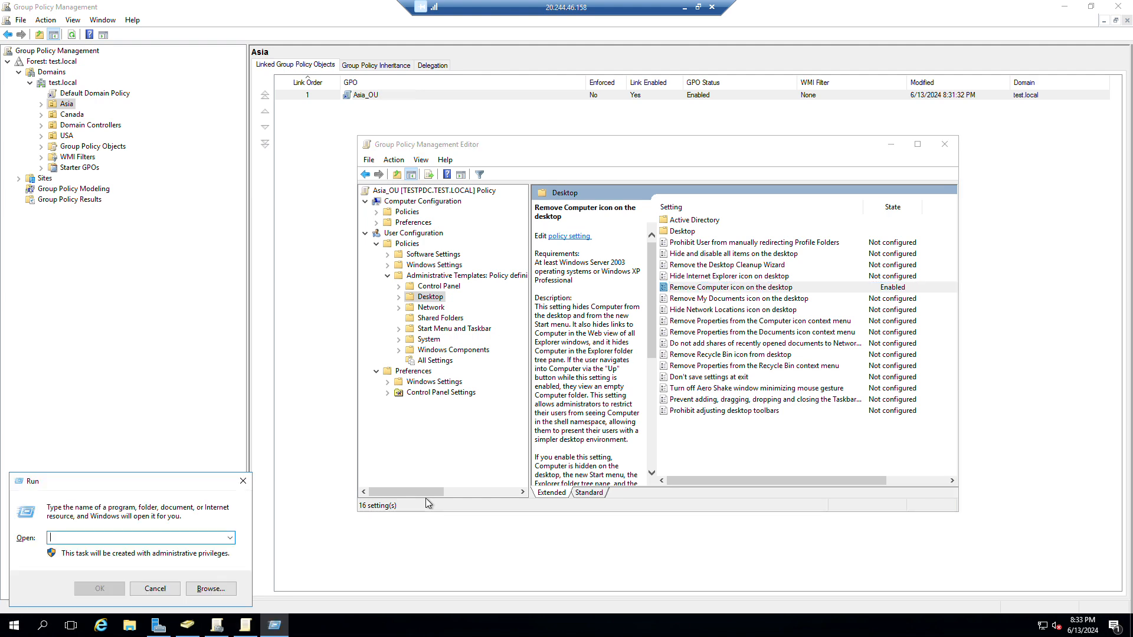
Try gpupdate/force from the Run box, then launch an administrator Command Prompt via cmd.
type("gpup")
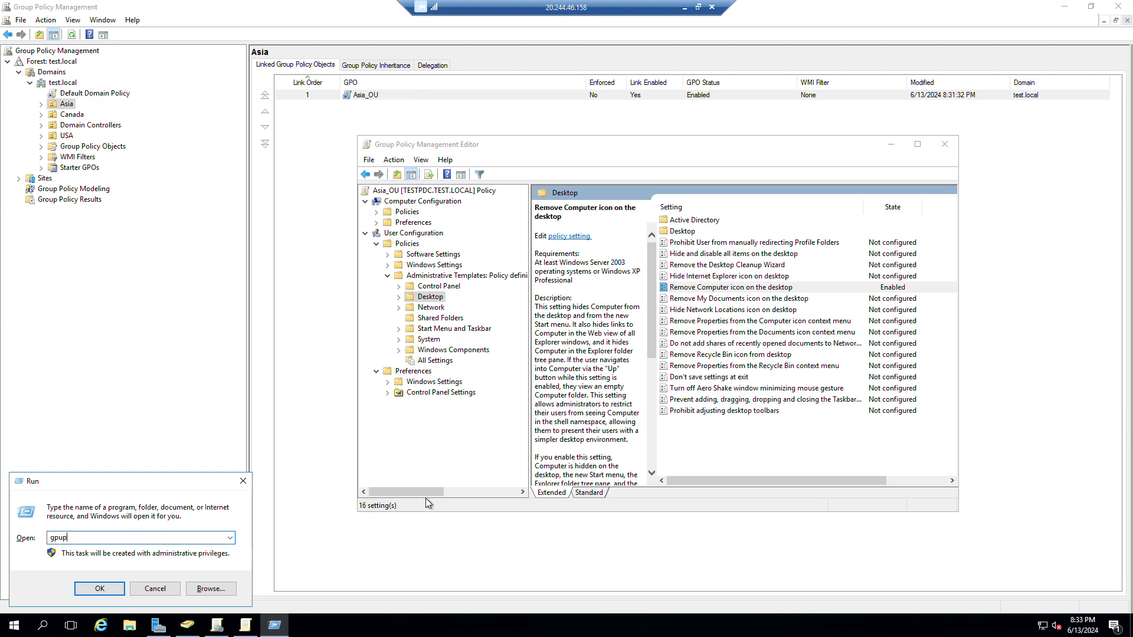
type("date/force")
key("Return")
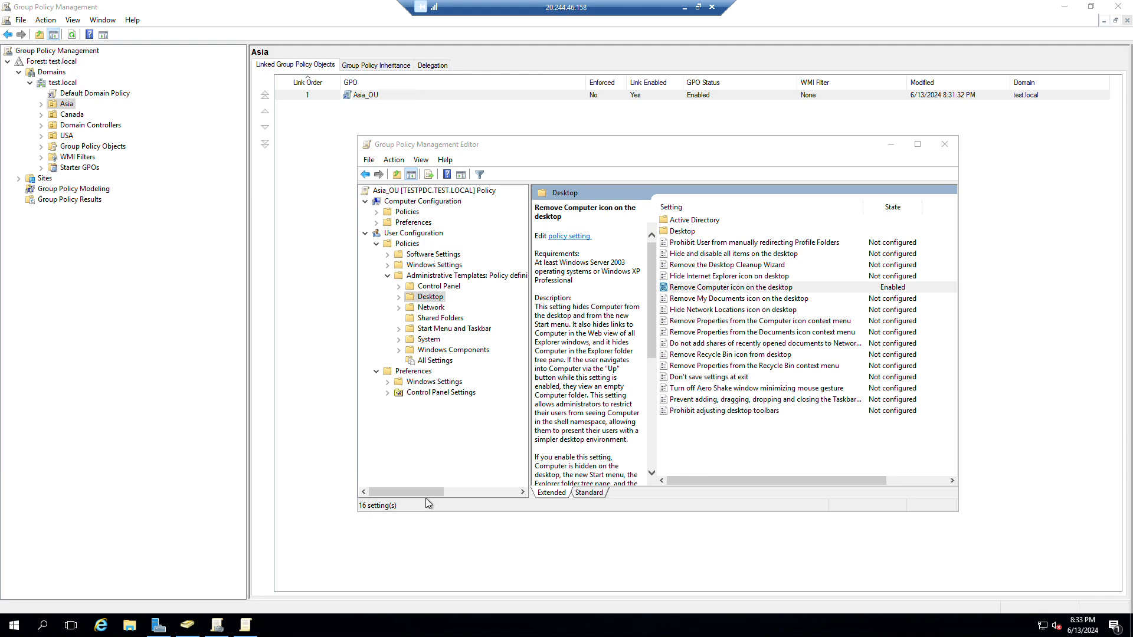
key("Return")
type("cmd")
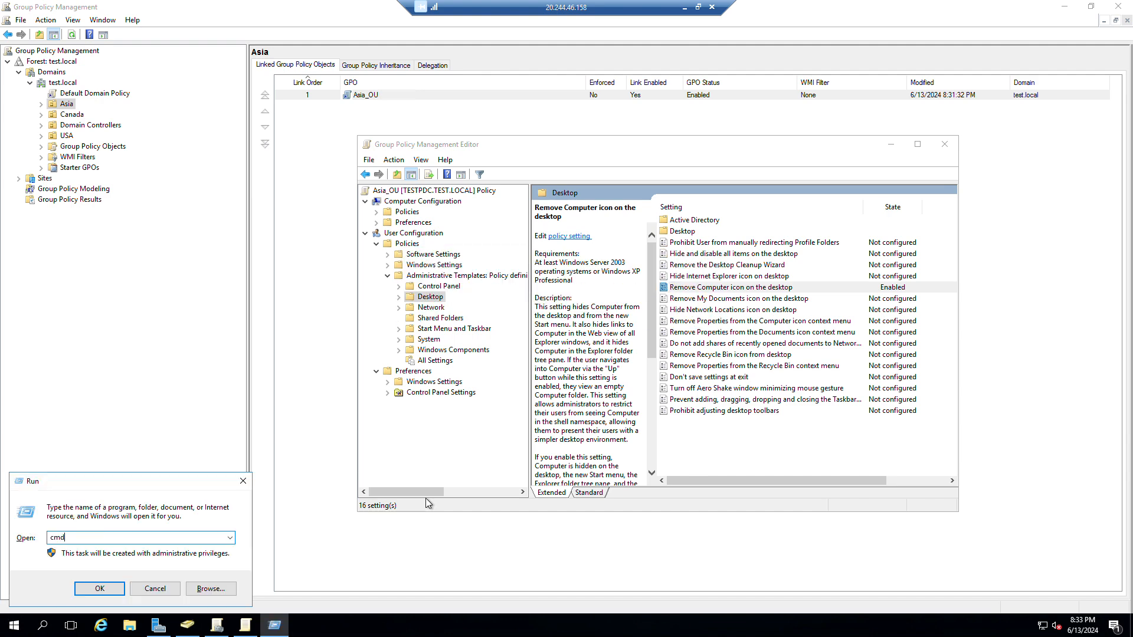
key("Return")
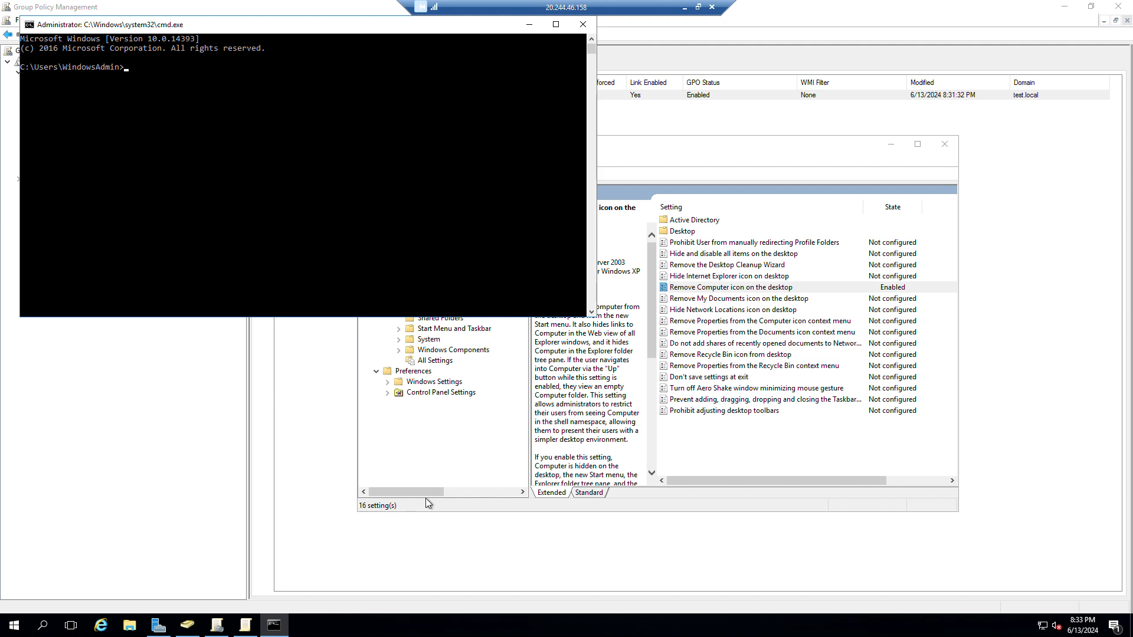
Run gpupdate /force, correcting the '/forece' typo, until Computer and User Policy updates succeed.
type("gpupdate /forece")
key("Return")
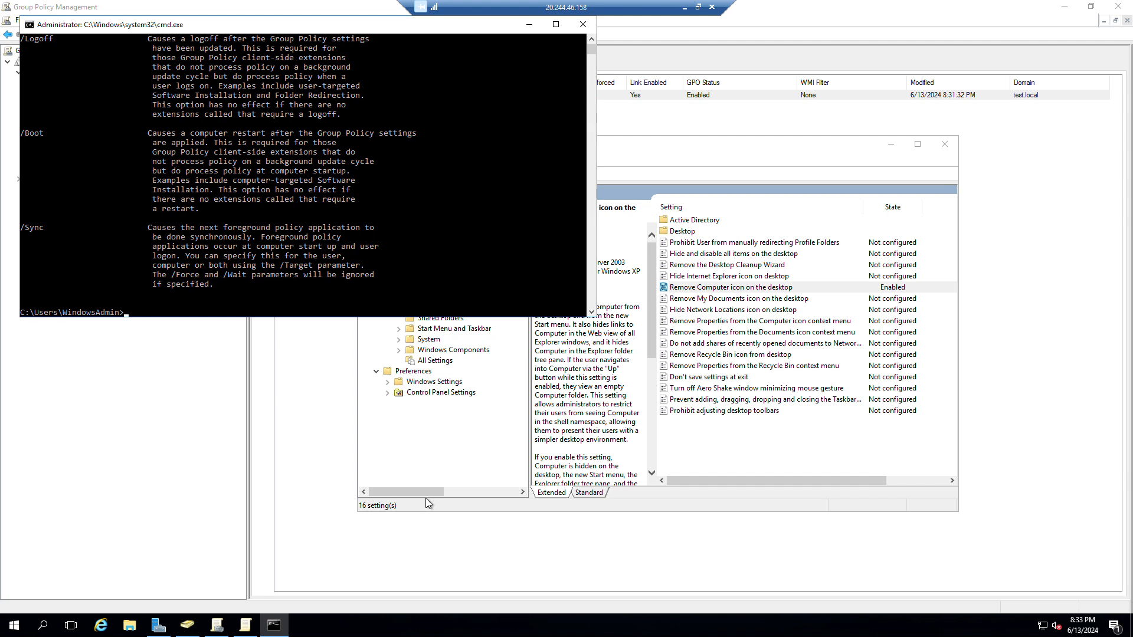
key("Up")
key("Delete")
key("Return")
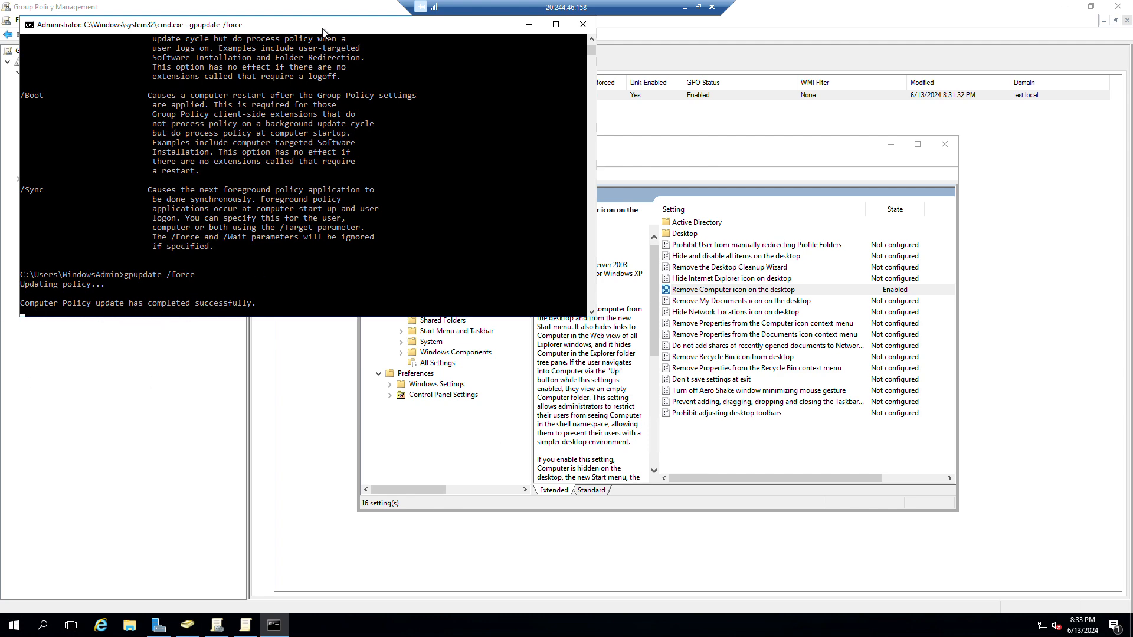
left_click_drag(330, 28, 352, 190)
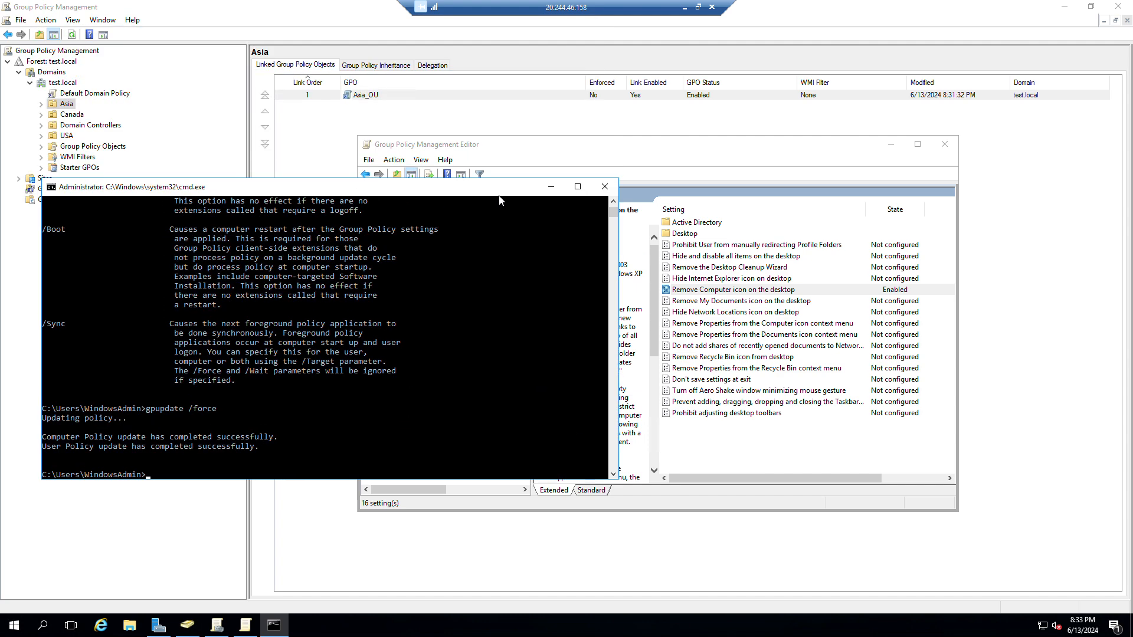
Close Command Prompt and view the Asia OU's US, IT and MIS entries in Active Directory Users and Computers.
left_click(605, 186)
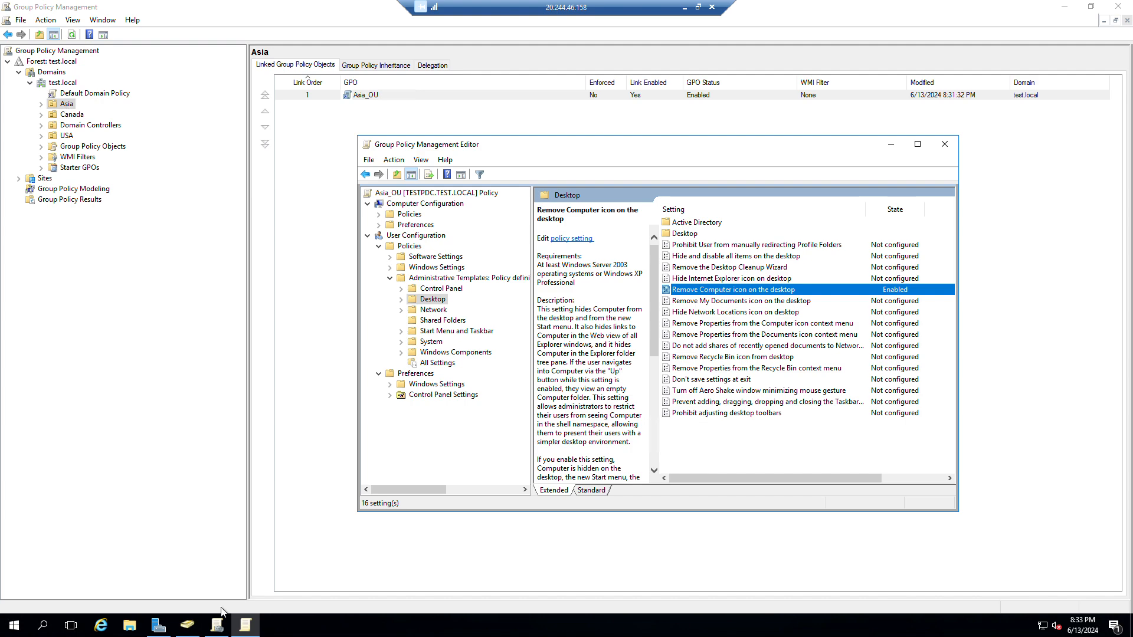
left_click(183, 630)
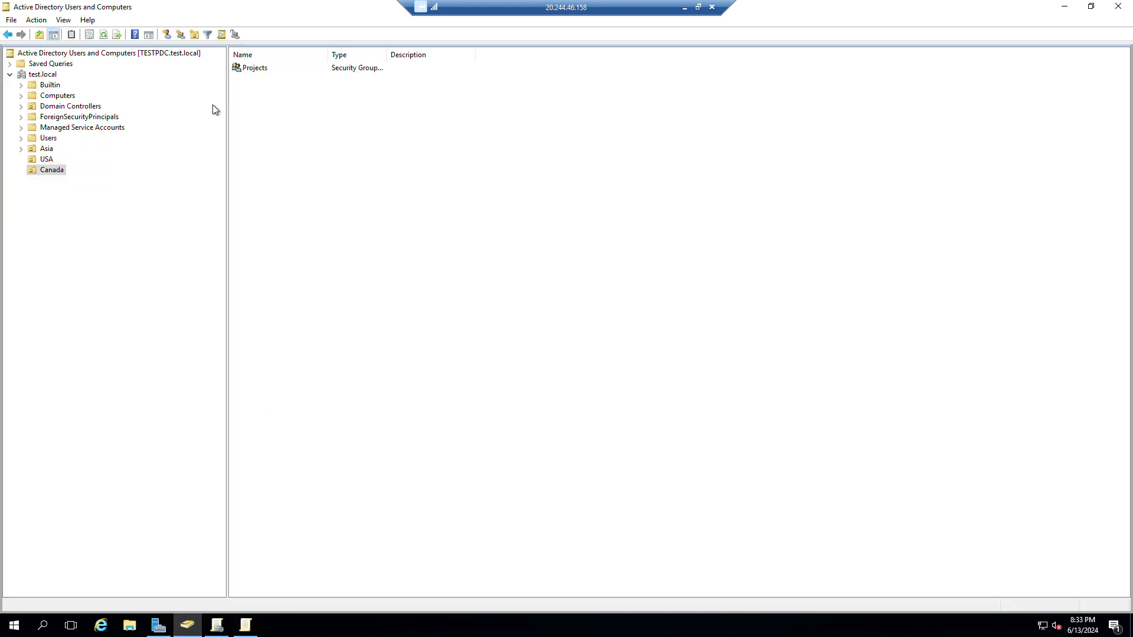
left_click(45, 152)
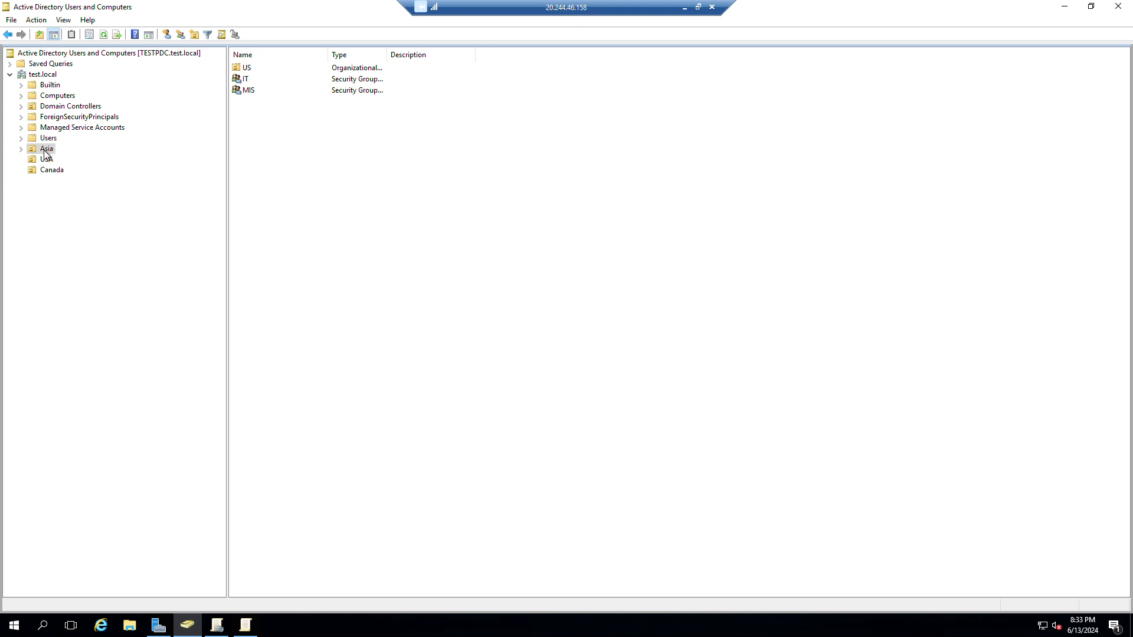
Start a New User in Asia named Test1 with logon name tsst1.
right_click(373, 259)
mouse_move(468, 311)
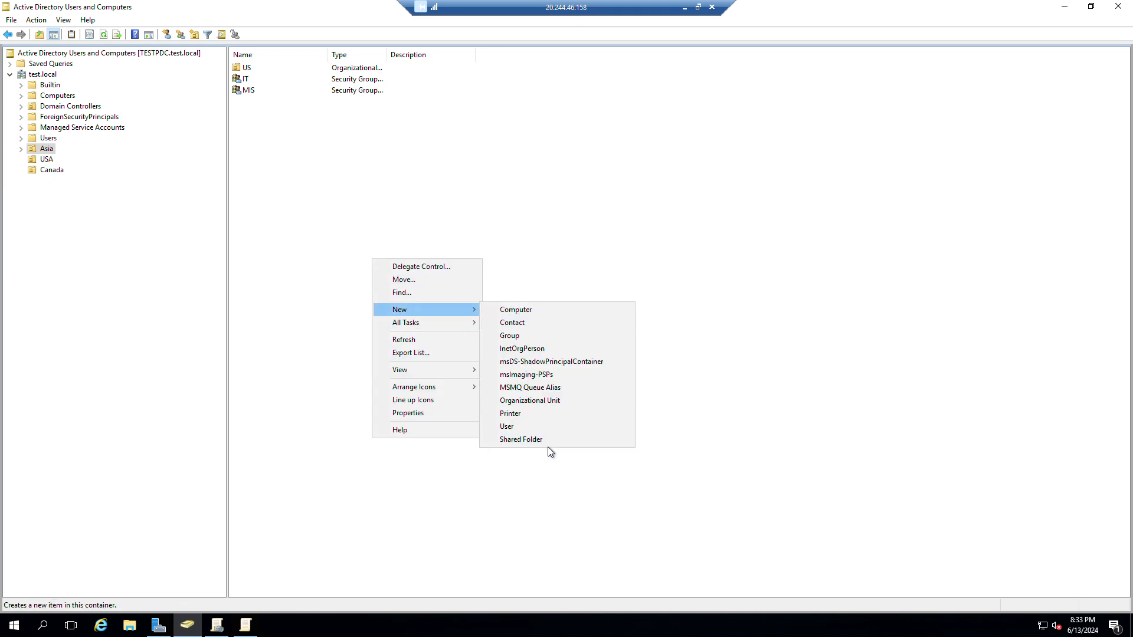
left_click(540, 427)
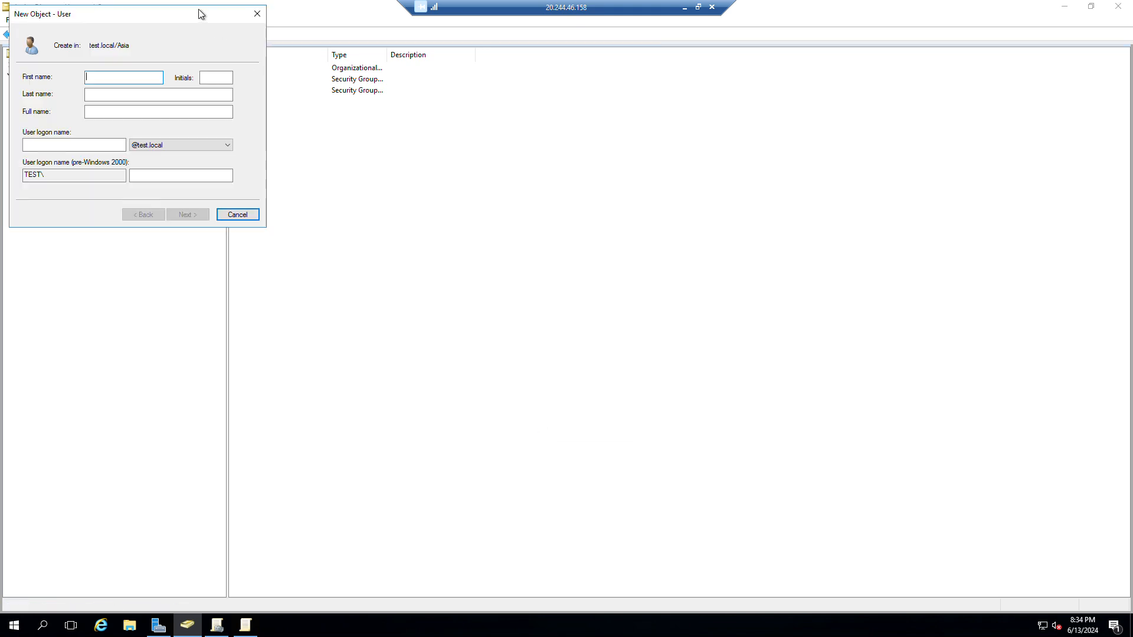
left_click_drag(201, 13, 689, 196)
type("Te")
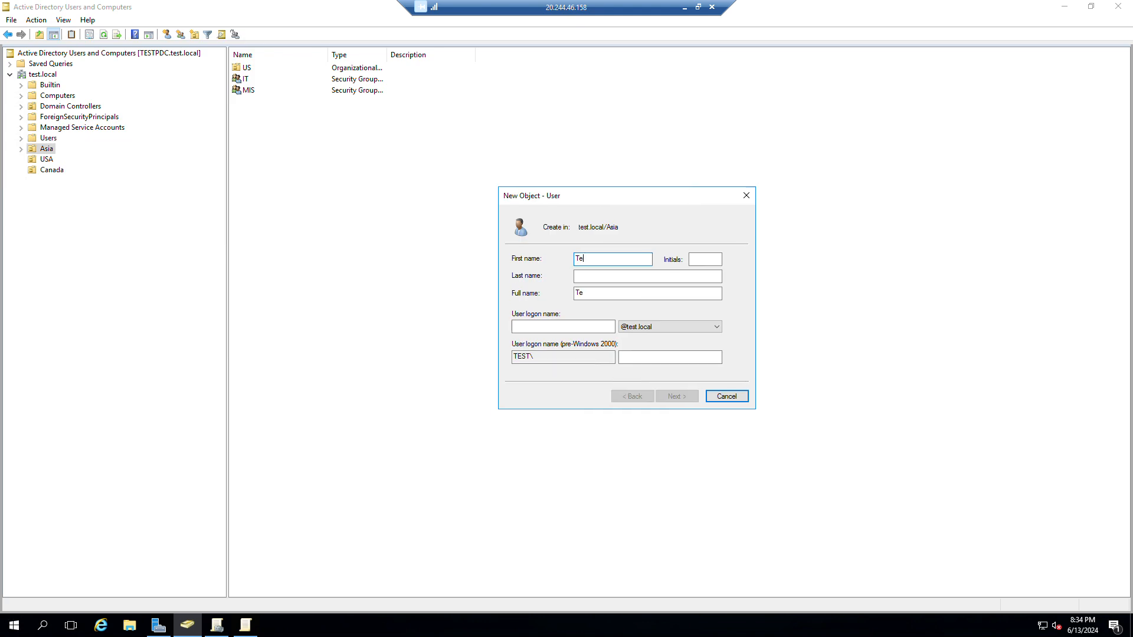
type("st1")
key("Tab")
key("Tab")
key("Tab")
key("Tab")
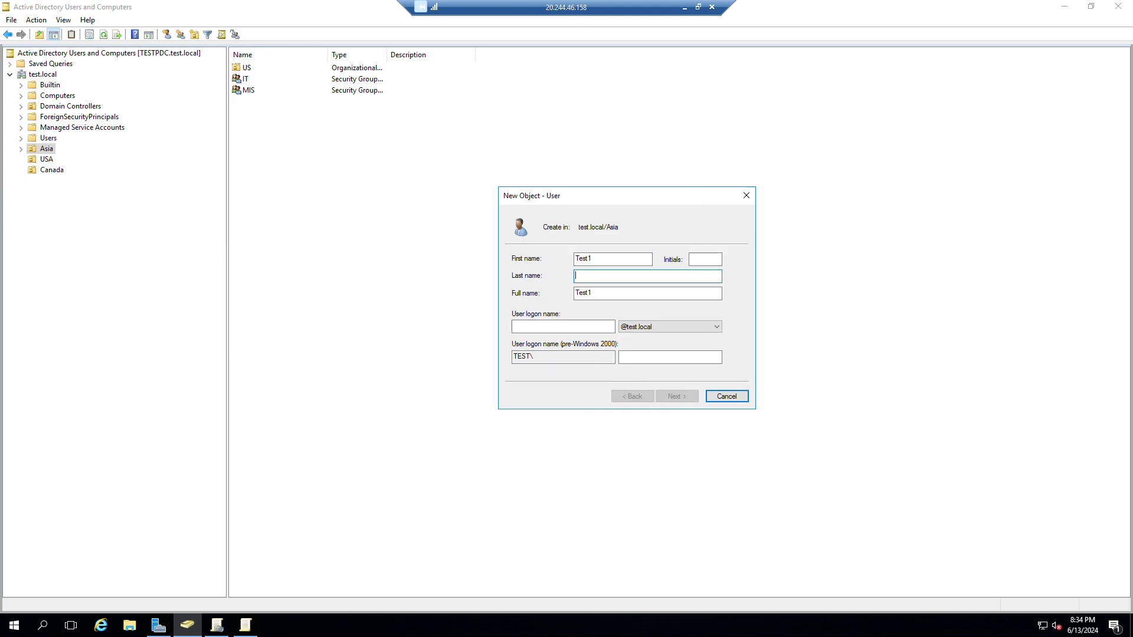
type("t")
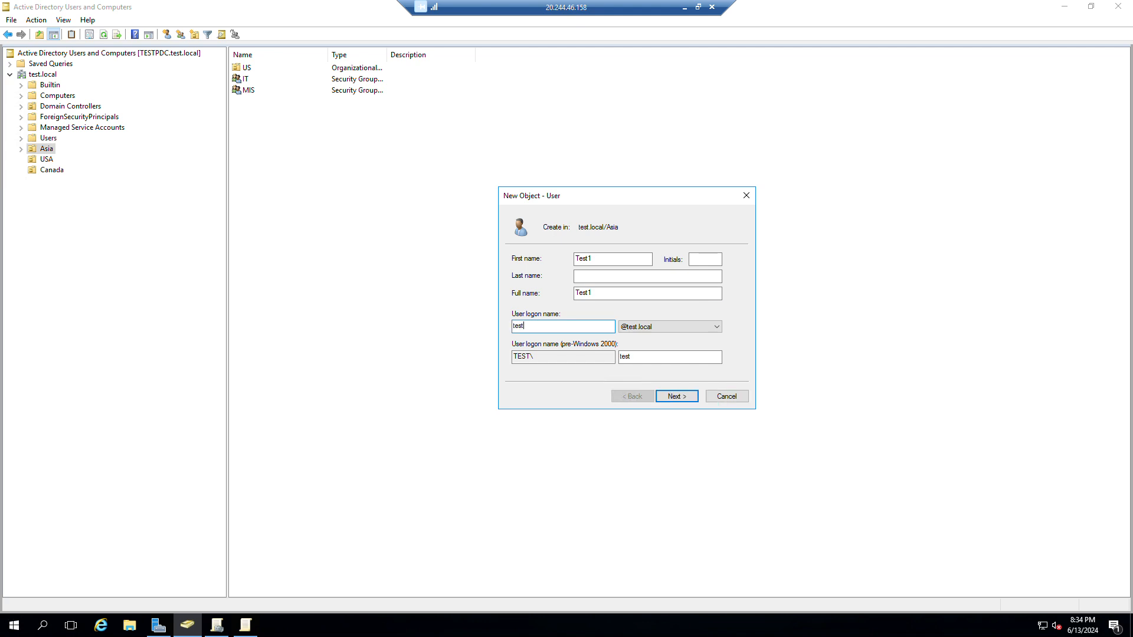
type("sst1")
left_click(672, 396)
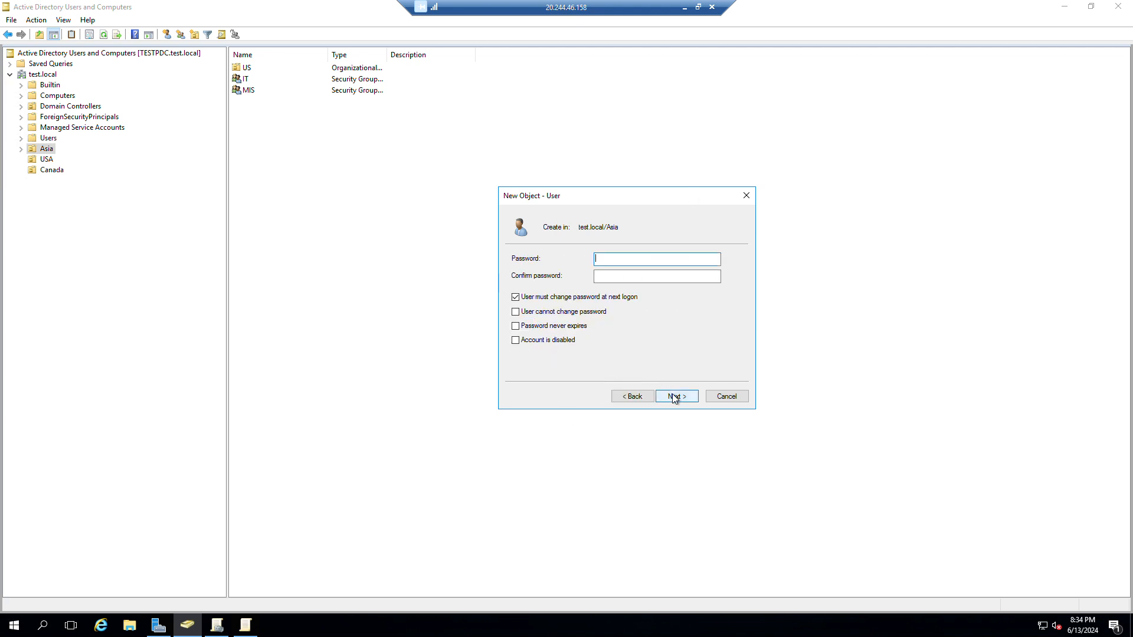
Set Test1's password so the user cannot change it and it never expires, then finish.
left_click(590, 312)
left_click(582, 326)
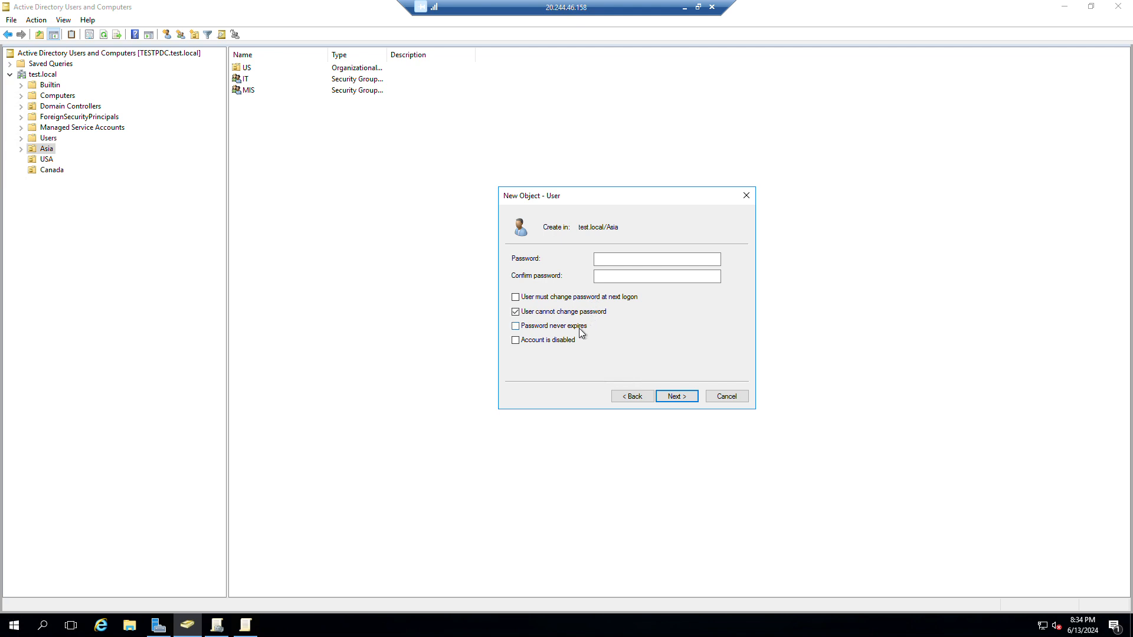
left_click(632, 260)
type("1234")
key("BackSpace")
key("BackSpace")
key("BackSpace")
key("BackSpace")
type("••••••••••")
key("Tab")
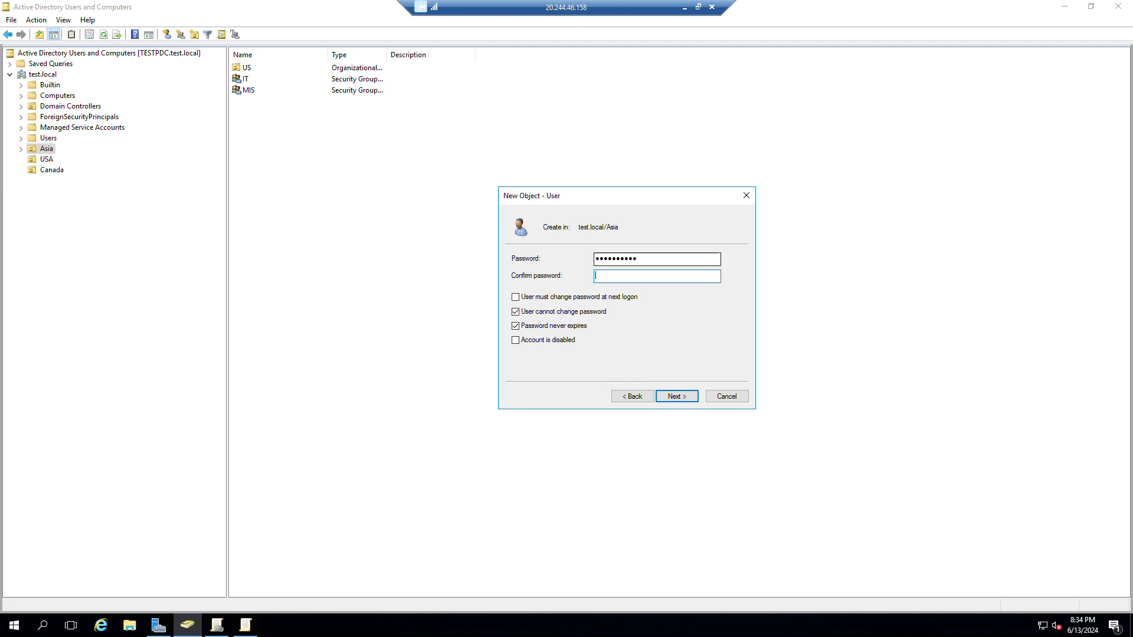
type("••••••••")
left_click(676, 397)
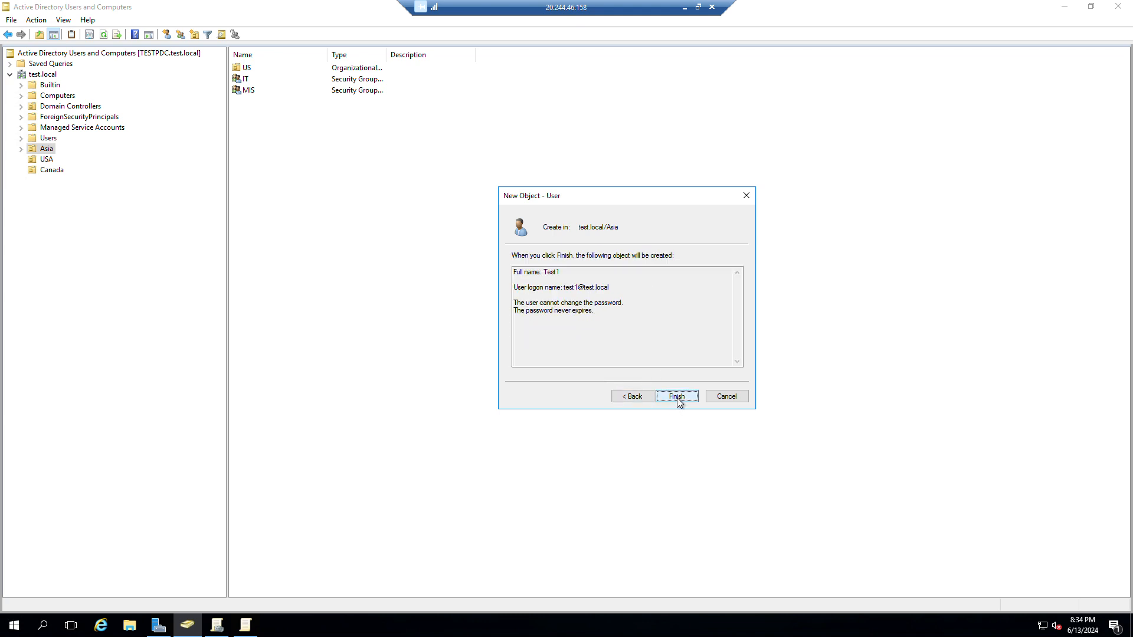
left_click(677, 398)
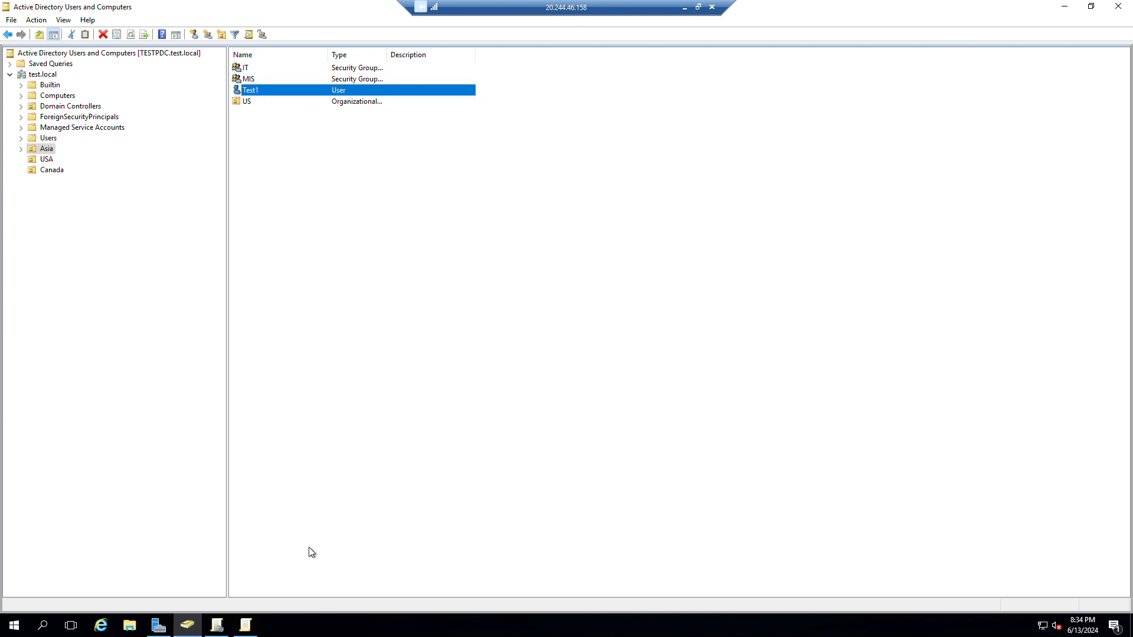
Open the Asia_OU policy for editing, expand the Computer and User Configuration nodes, then close the editor.
mouse_move(248, 629)
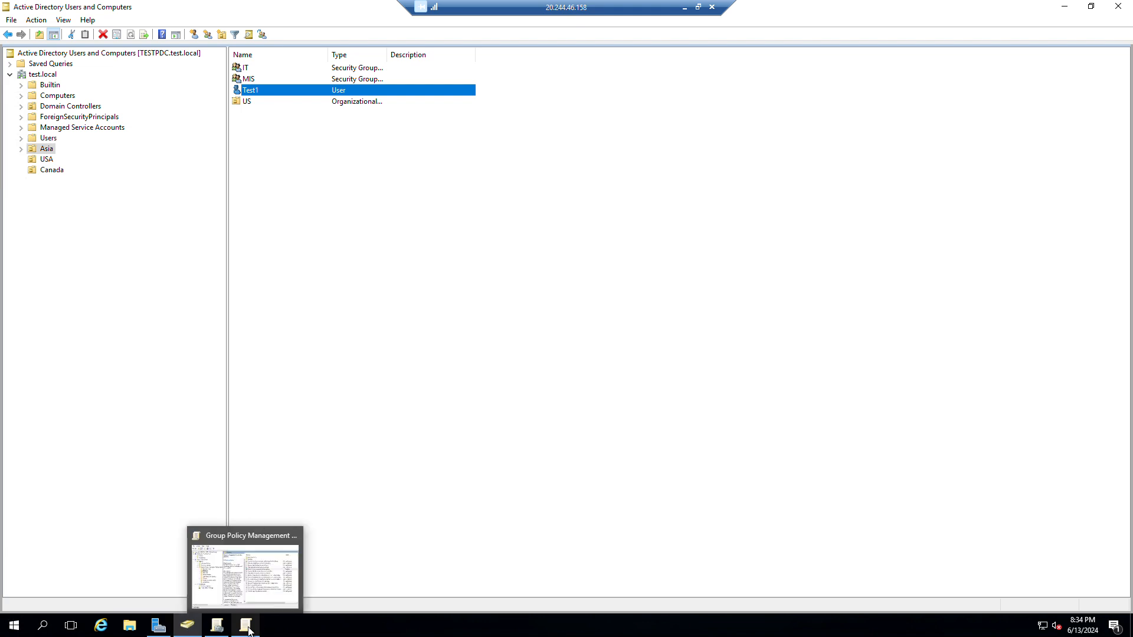
left_click(236, 588)
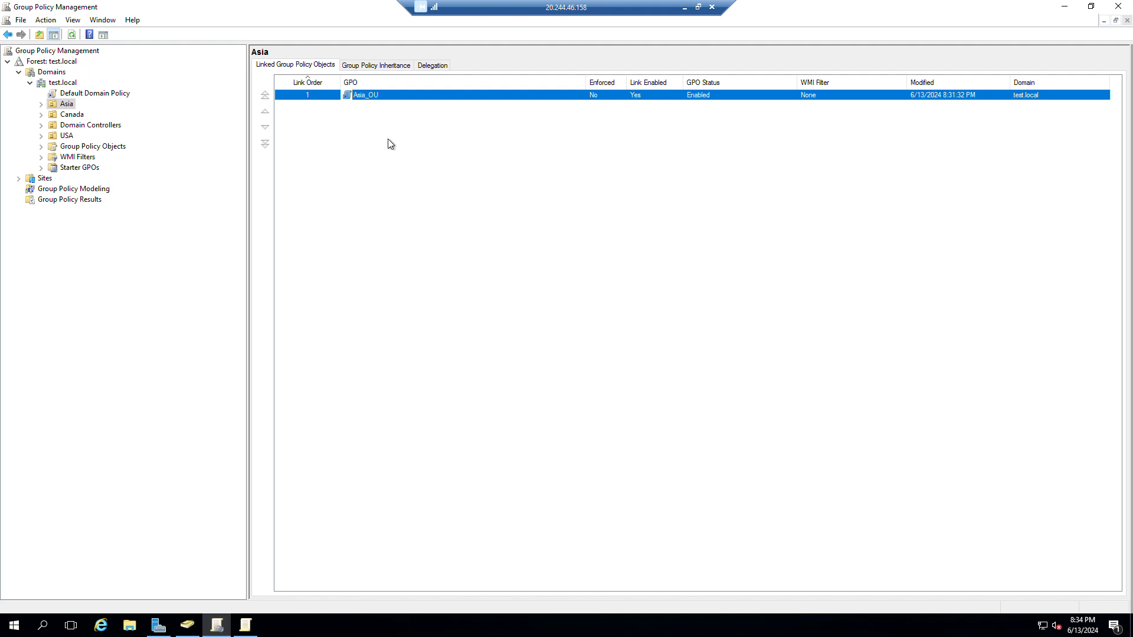
right_click(375, 98)
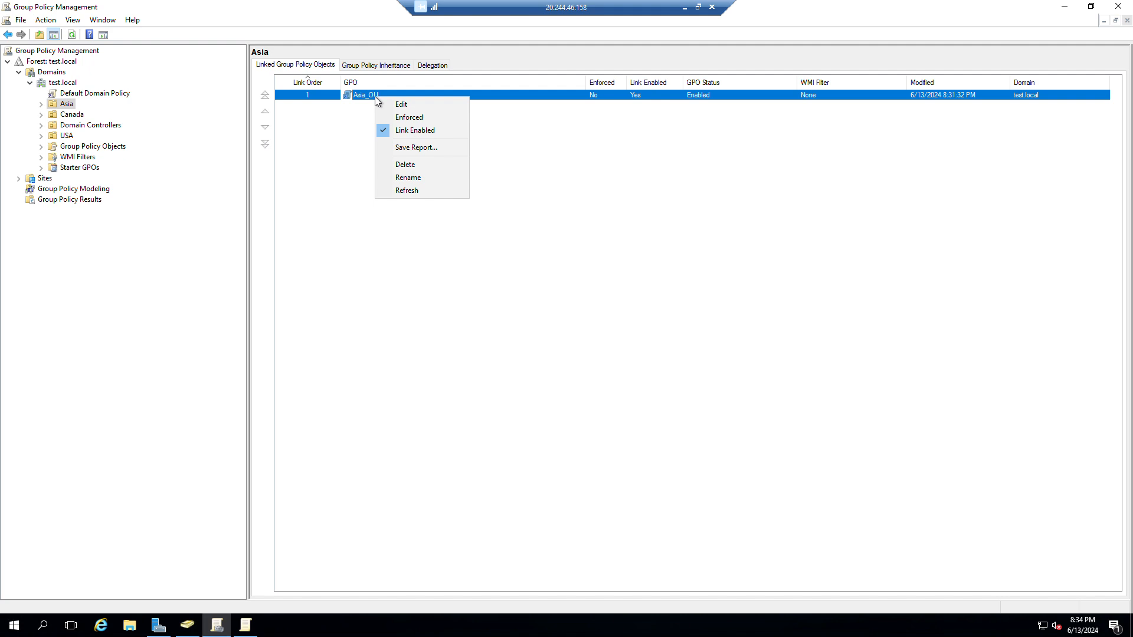
left_click(438, 110)
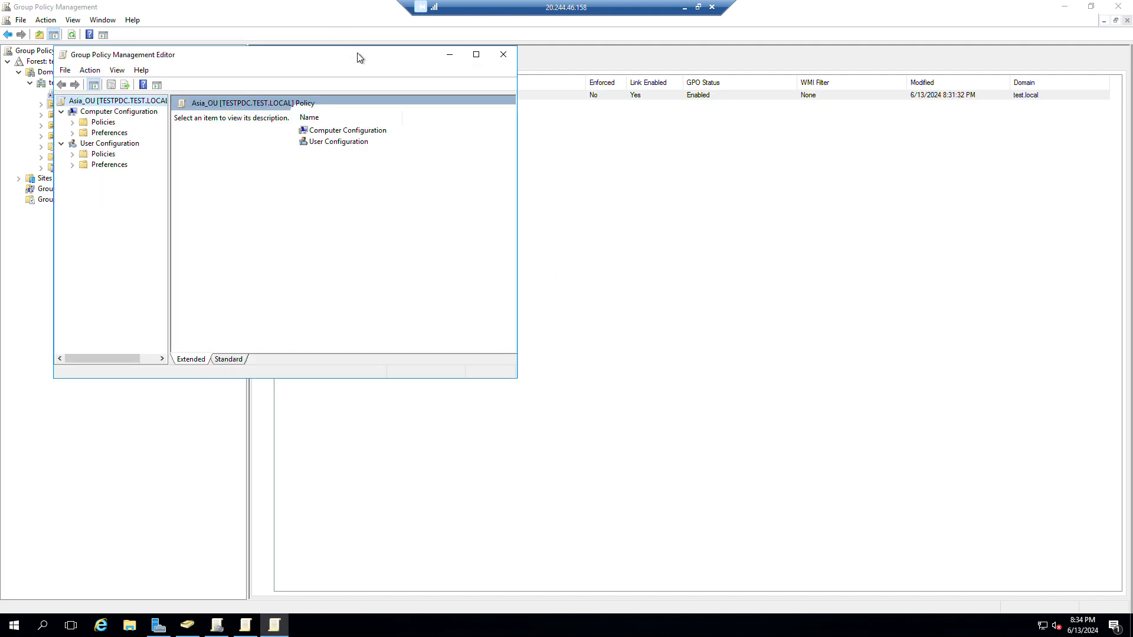
left_click_drag(360, 57, 641, 104)
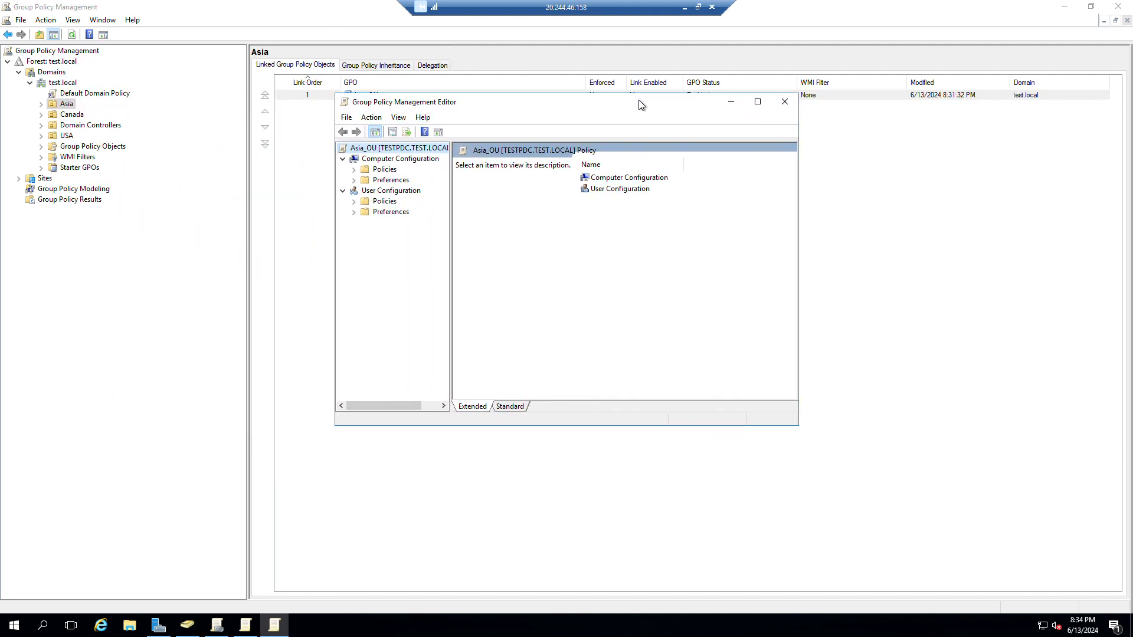
left_click(354, 180)
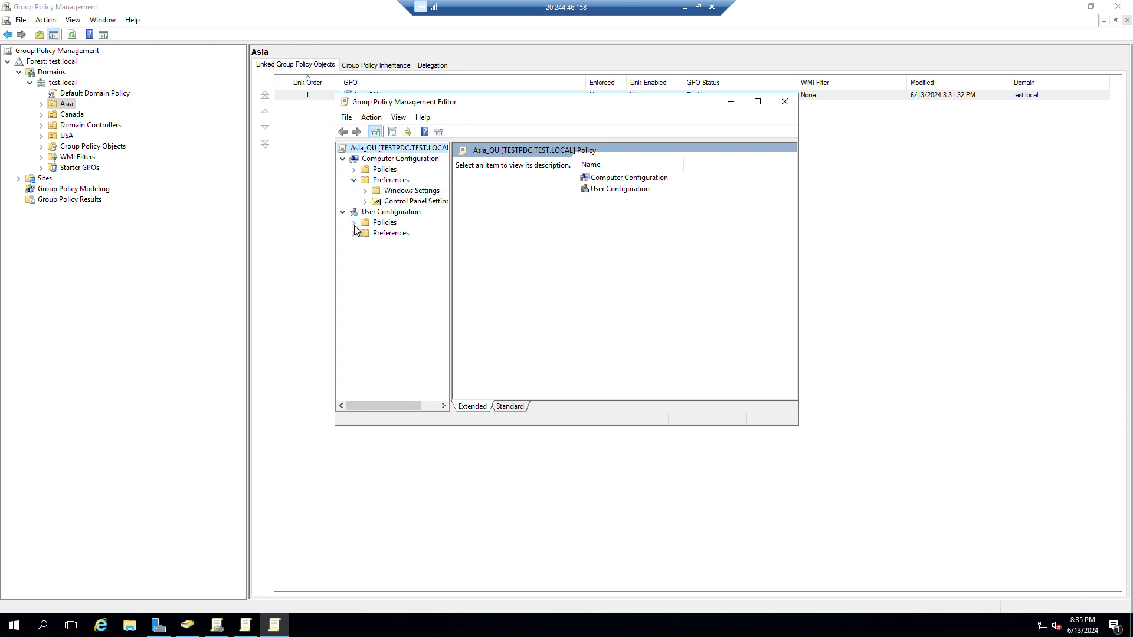
left_click(354, 223)
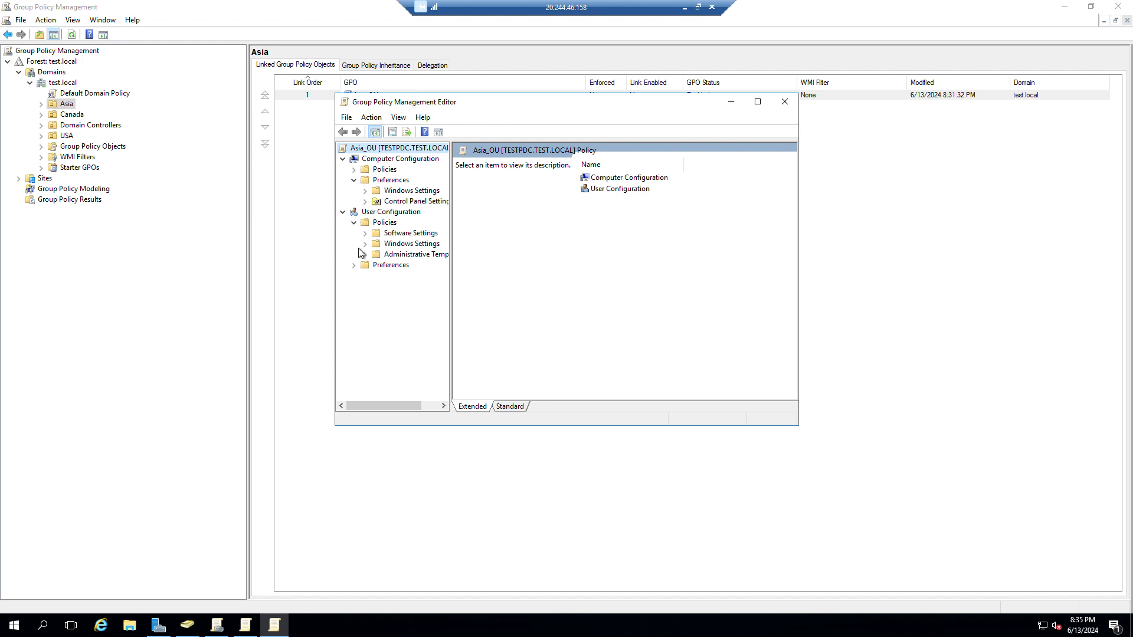
left_click(786, 105)
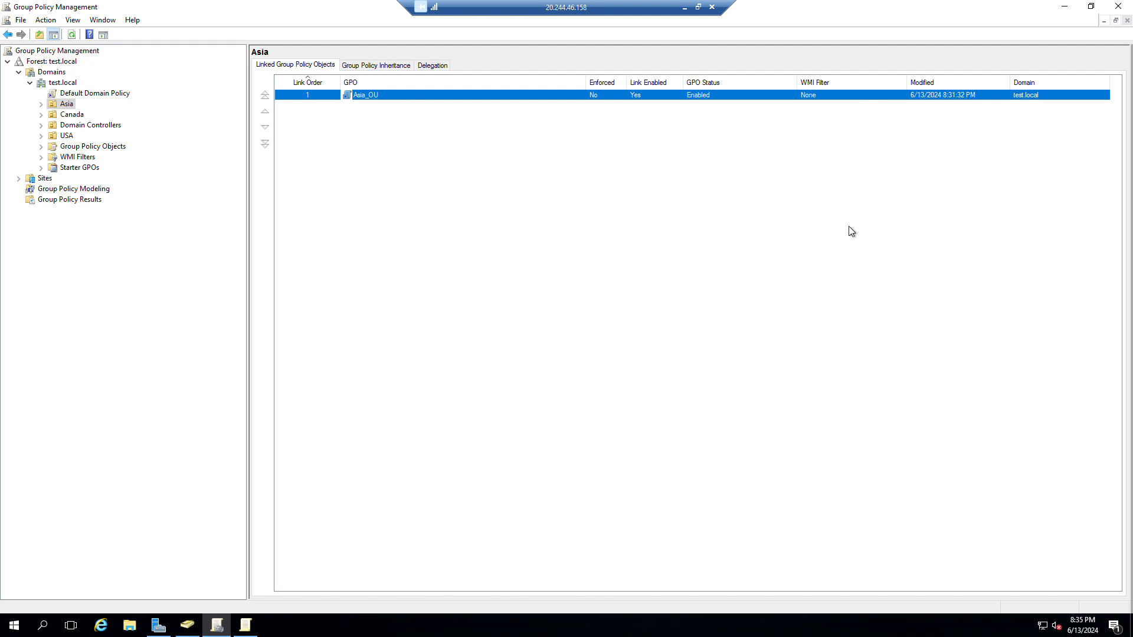